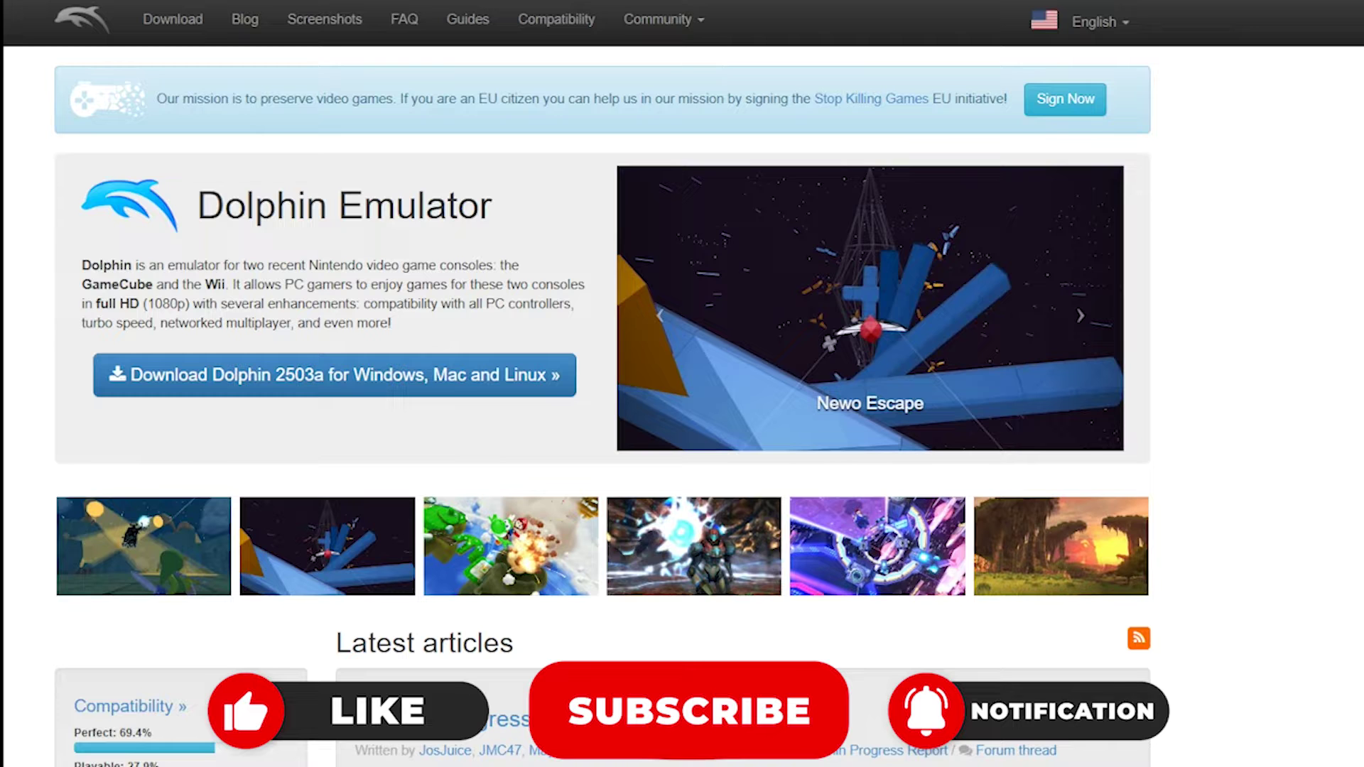
Download the Dolphin 2503a Windows x64 build (dolphin-2503a-x64.7z) from the Dolphin website.
left_click(171, 375)
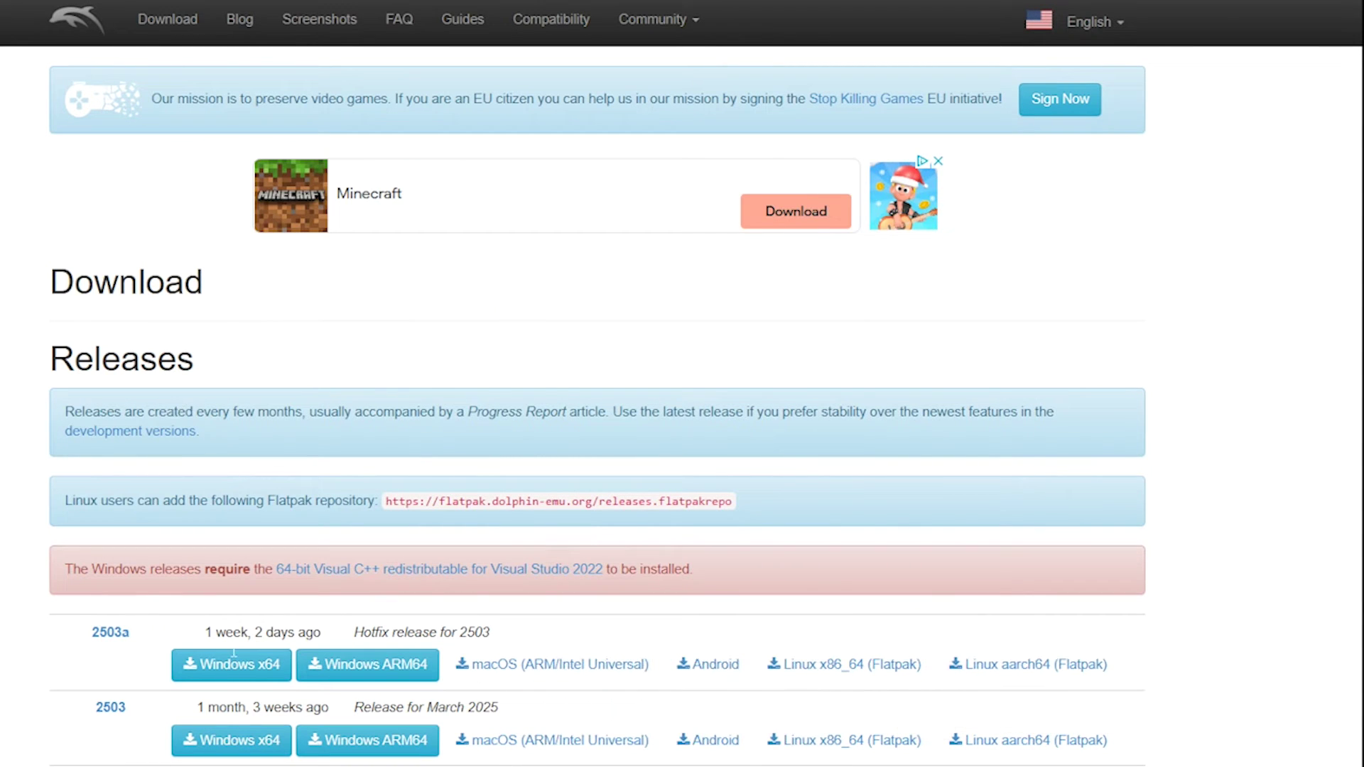
left_click(225, 674)
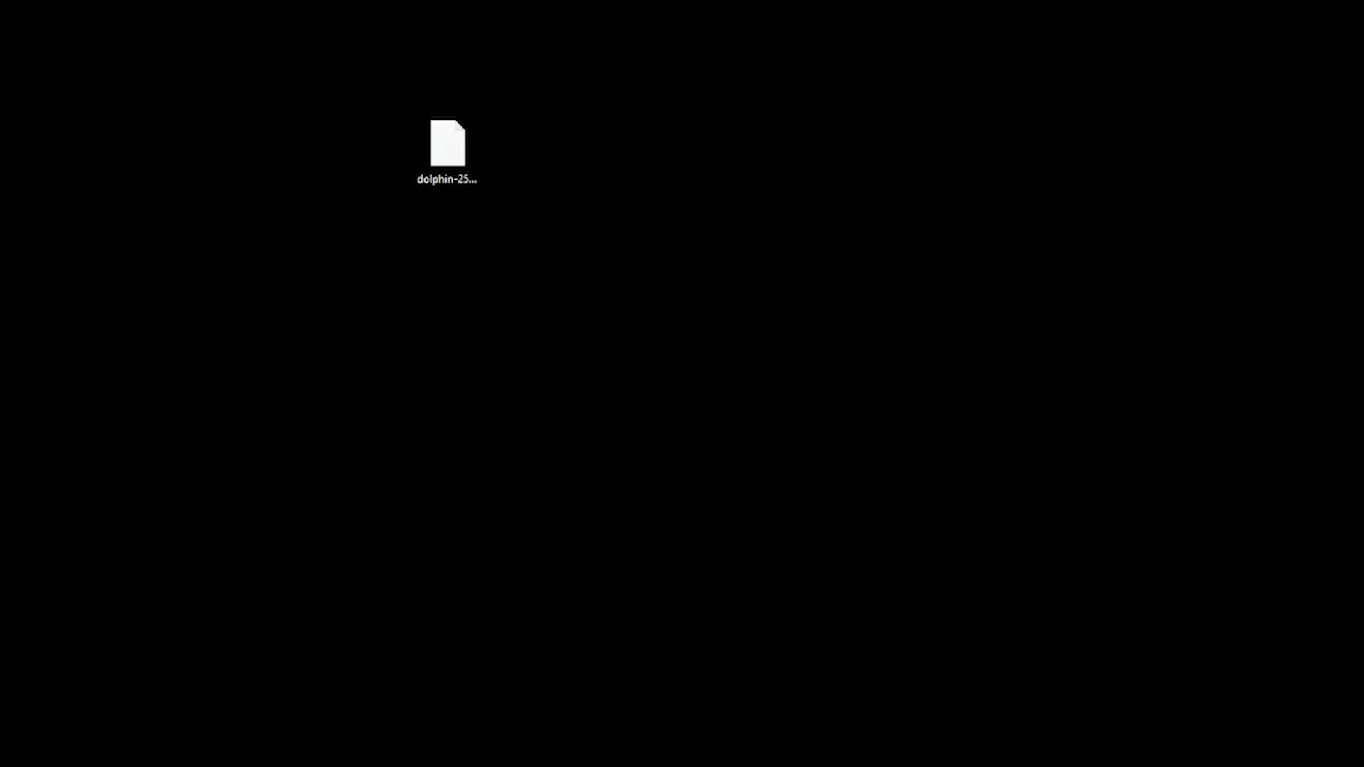
Extract the archive with 7-Zip into a dolphin-2503a-x64 folder.
right_click(455, 135)
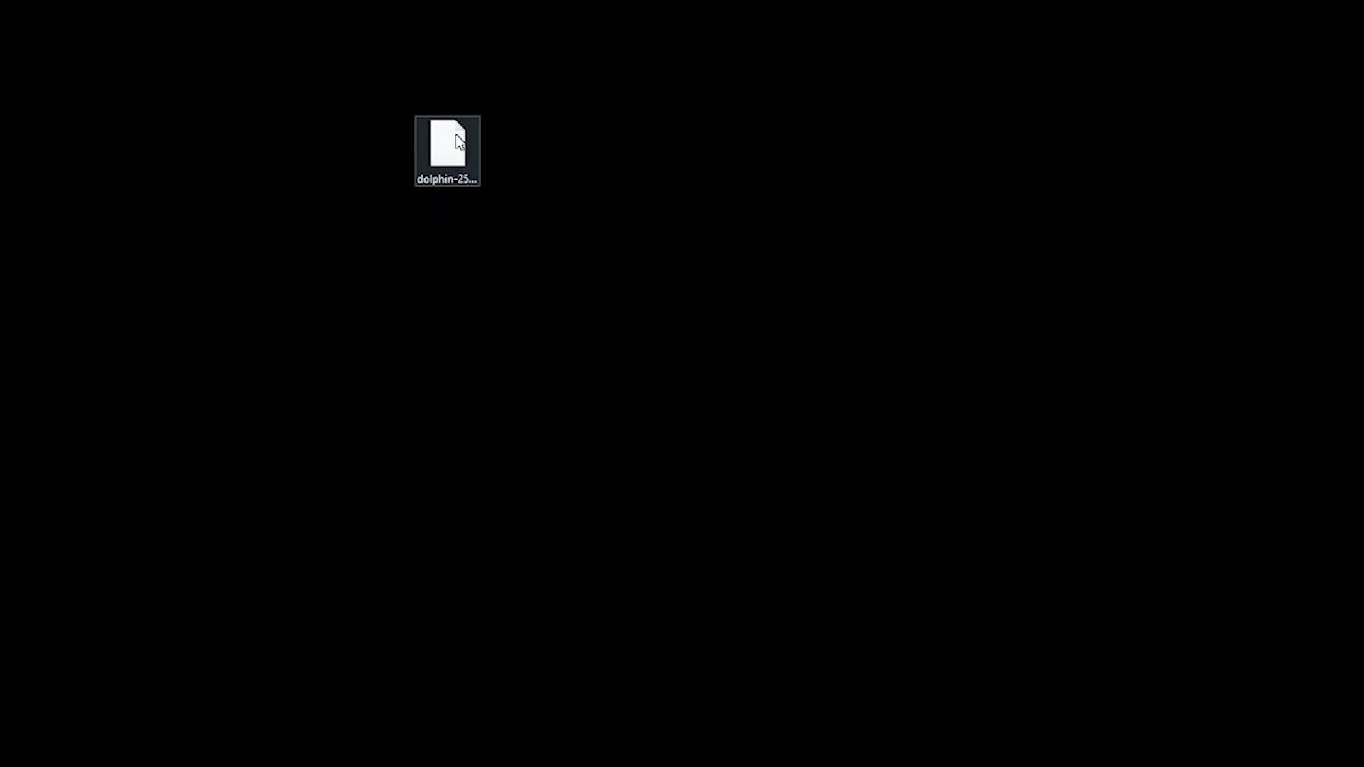
mouse_move(487, 170)
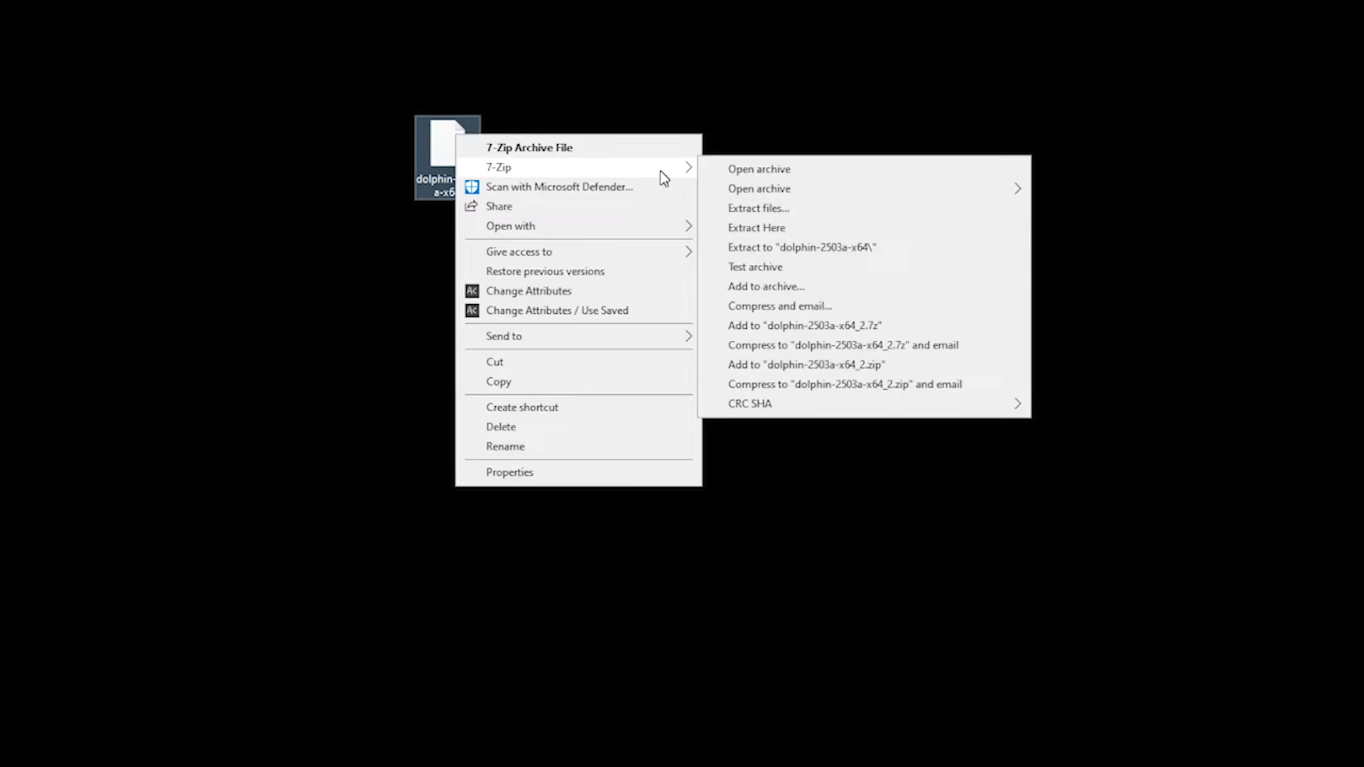
left_click(789, 249)
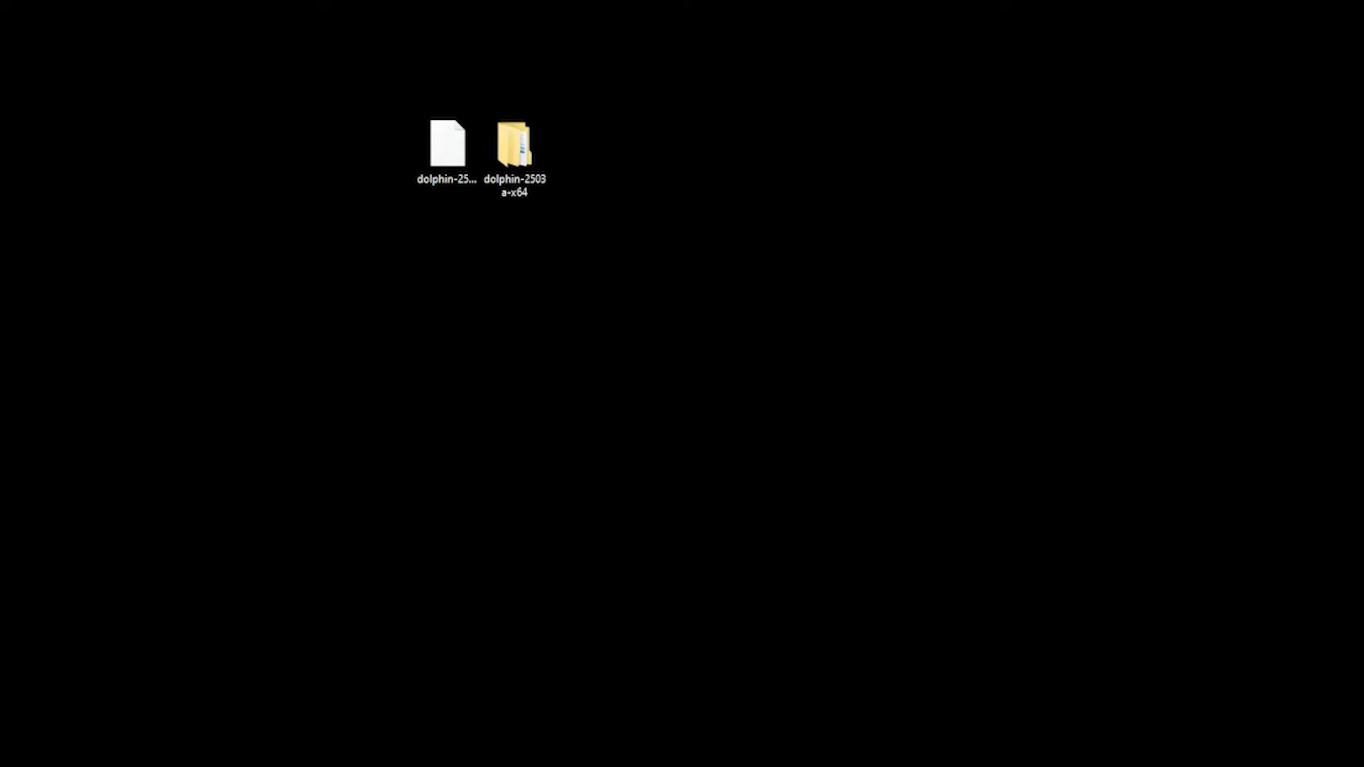
Delete the downloaded archive and open dolphin-2503a-x64\Dolphin-x64.
left_click(440, 134)
right_click(440, 135)
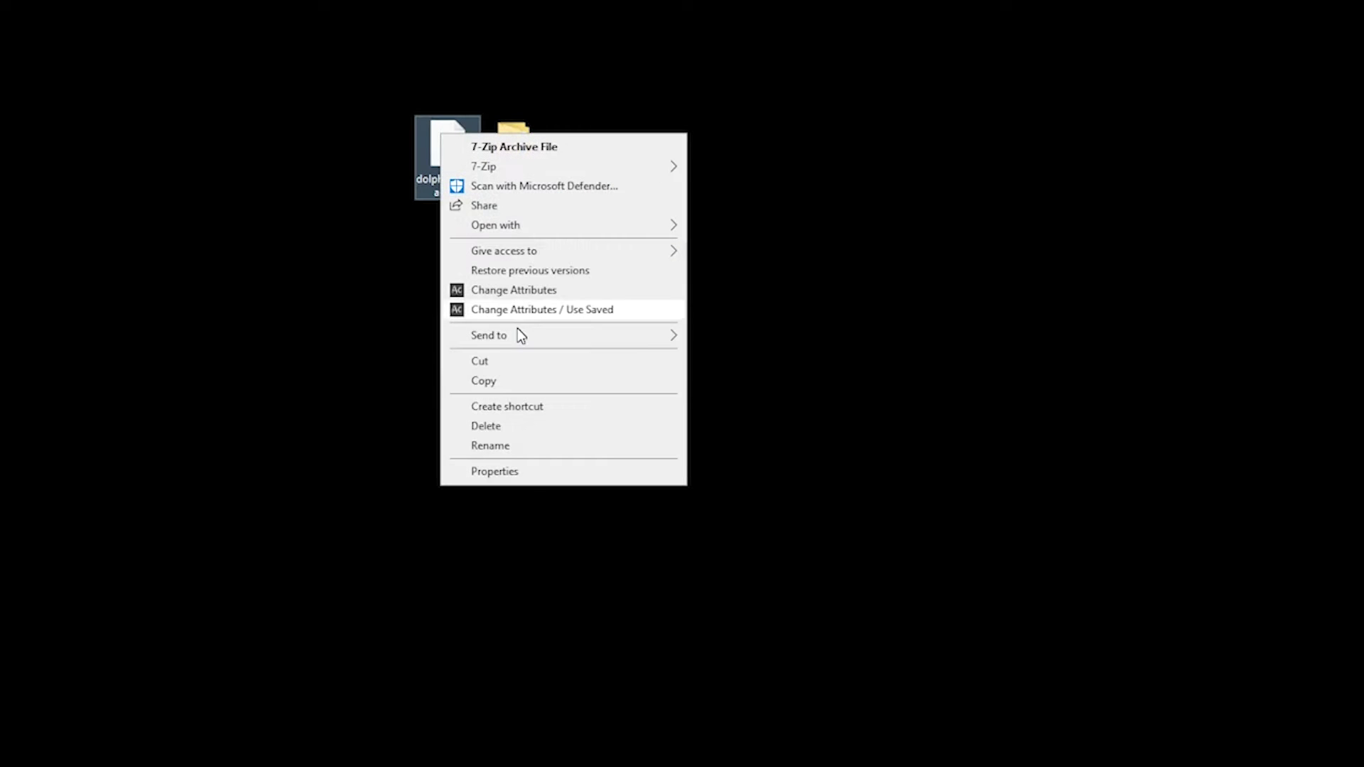
left_click(521, 426)
double_click(514, 138)
double_click(418, 151)
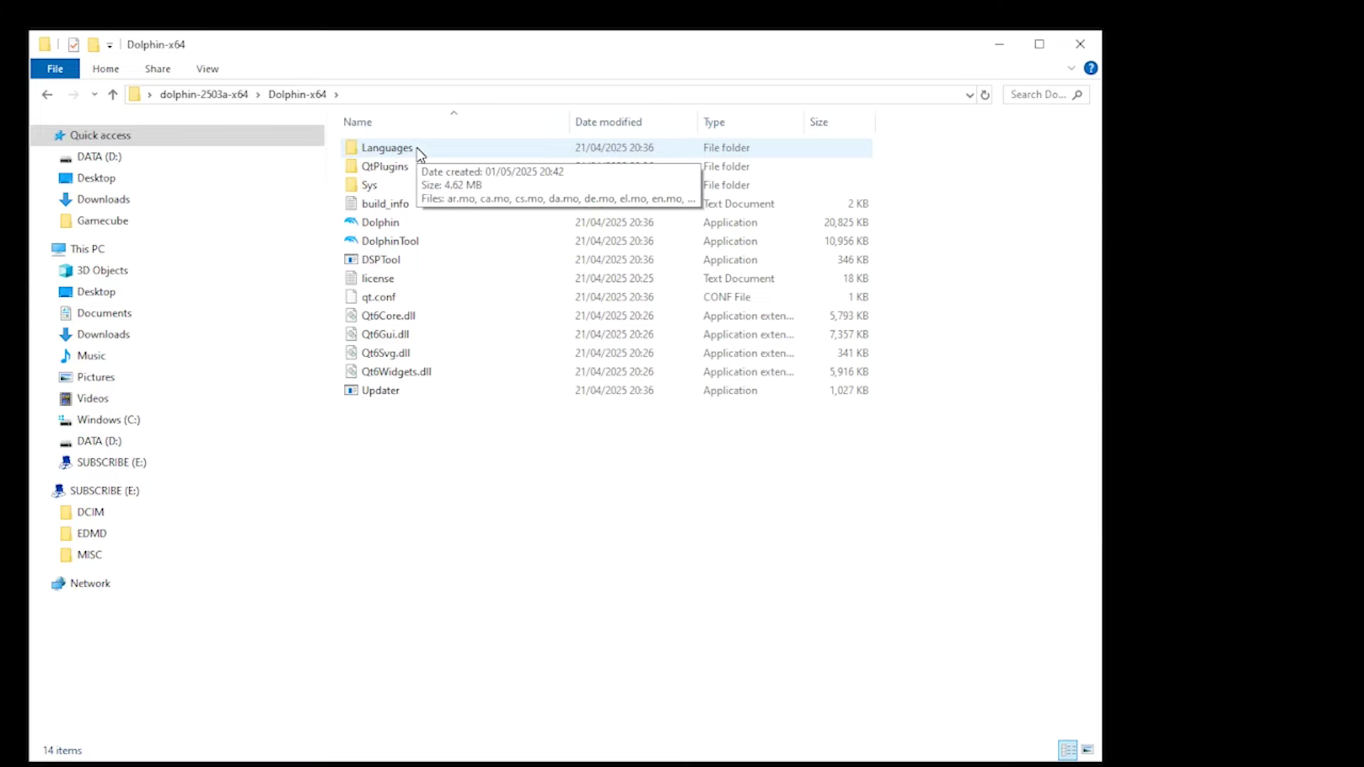
Launch Dolphin, allowing it to run past the SmartScreen warning via More info and Run anyway.
double_click(395, 222)
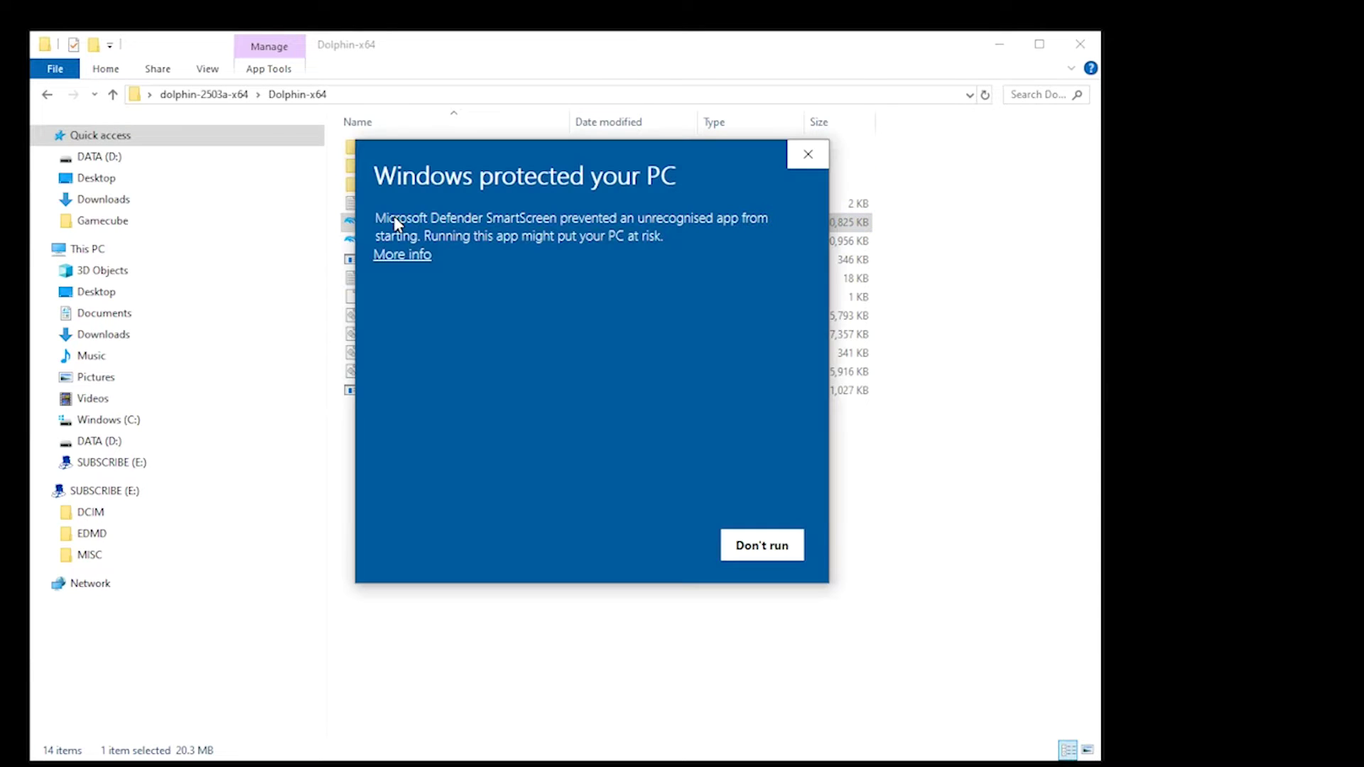
left_click(400, 258)
left_click(639, 544)
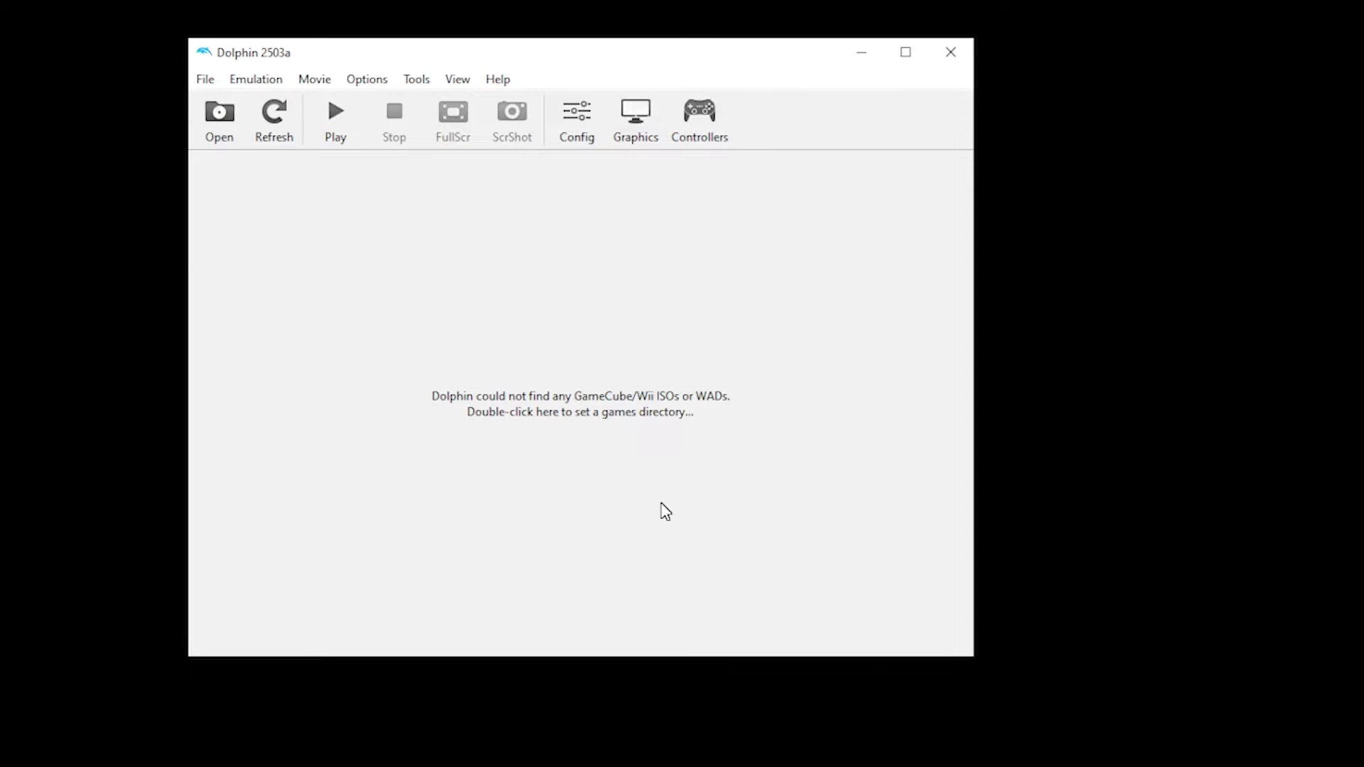
Add D:\Gamecube & Wii as Dolphin's games directory.
double_click(615, 421)
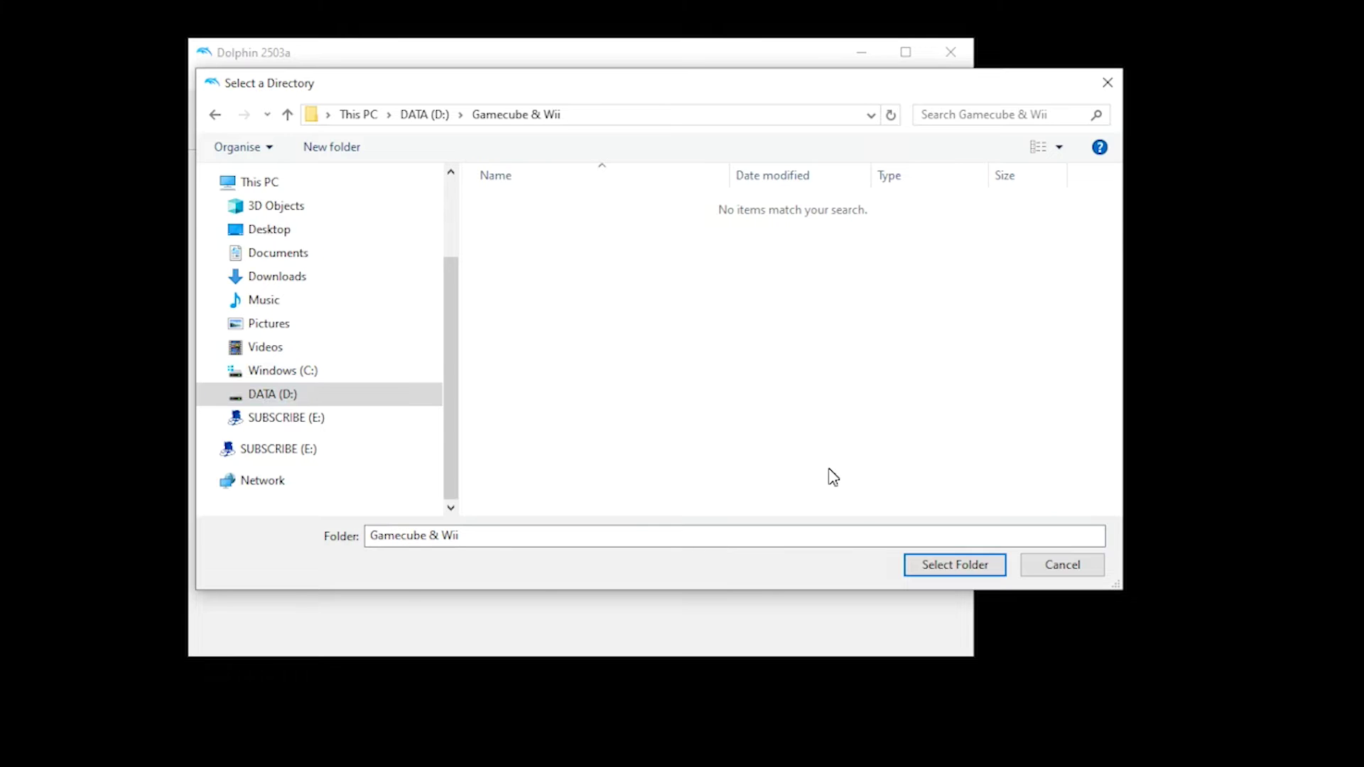
left_click(957, 572)
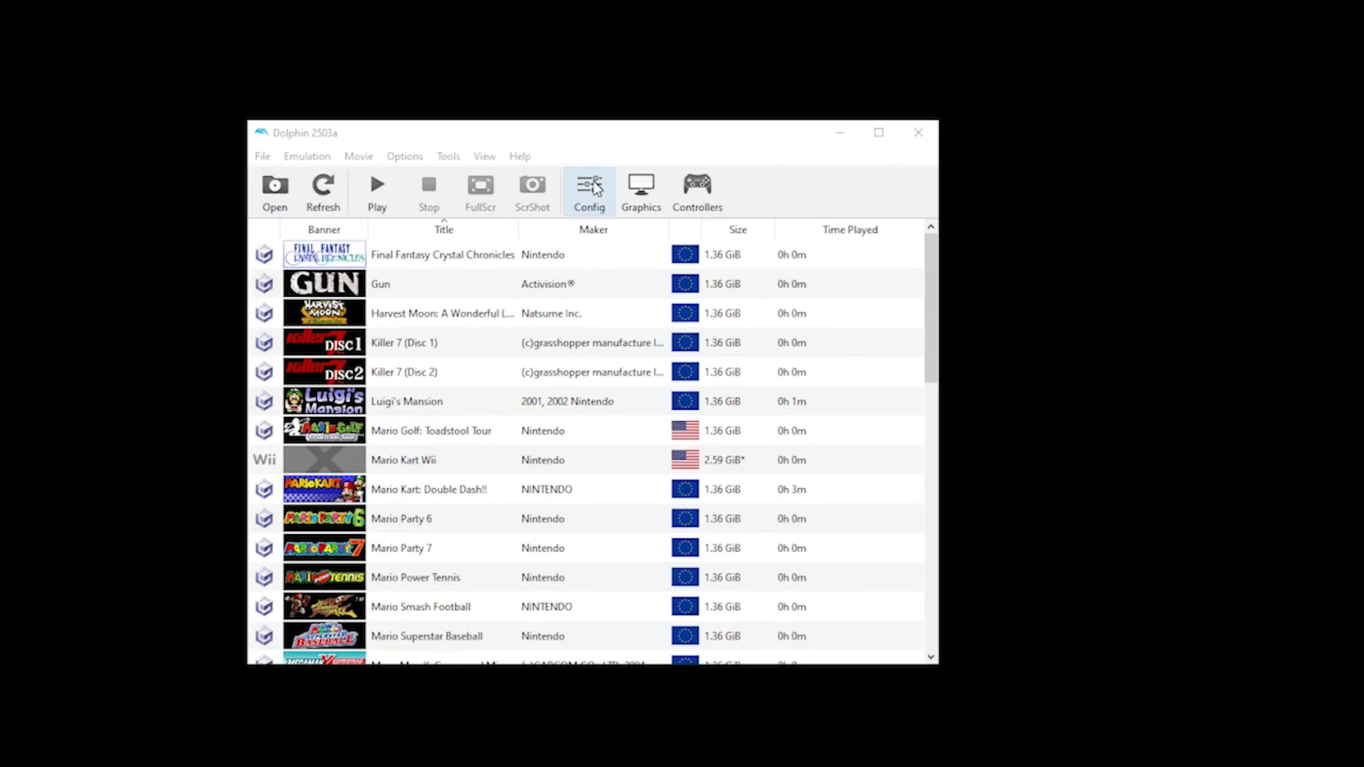
Enable 'Download Game Covers from GameTDB.com' in the Interface settings.
left_click(595, 190)
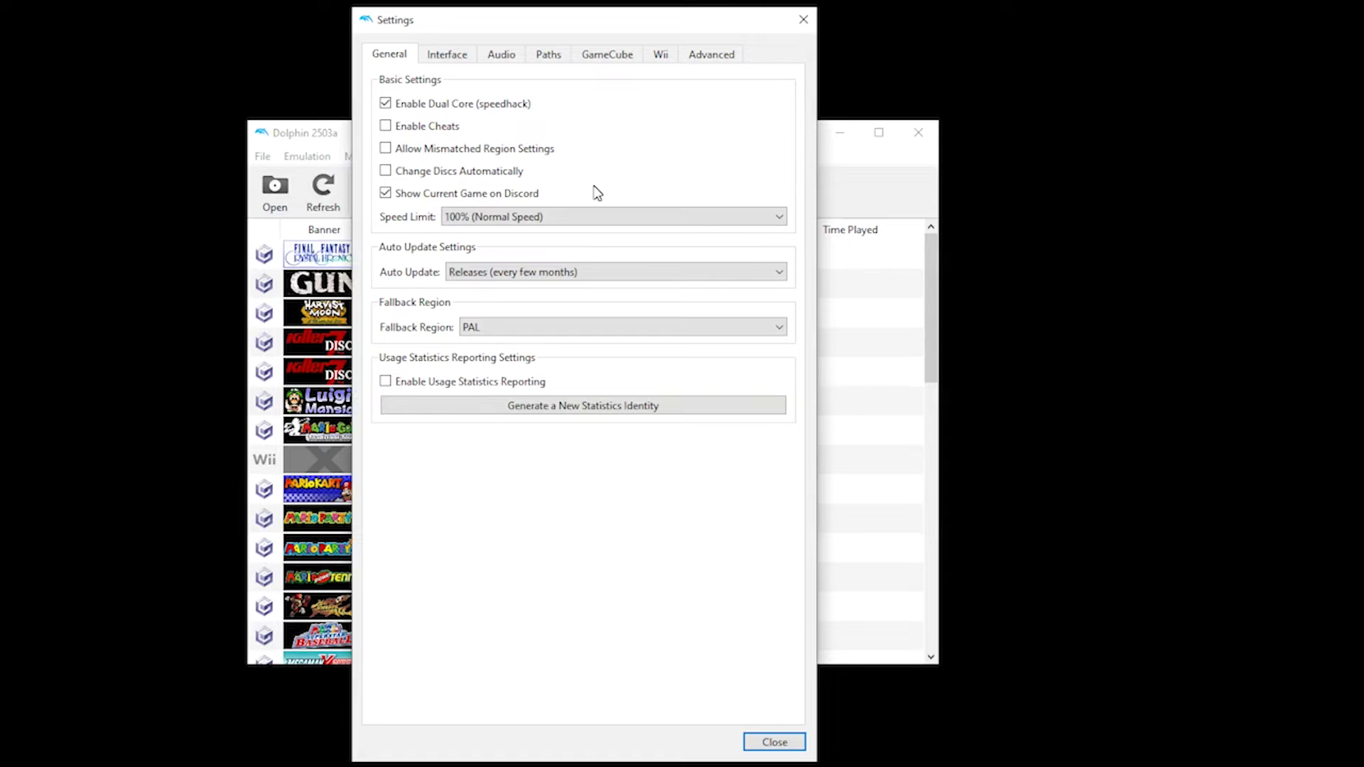
left_click(455, 56)
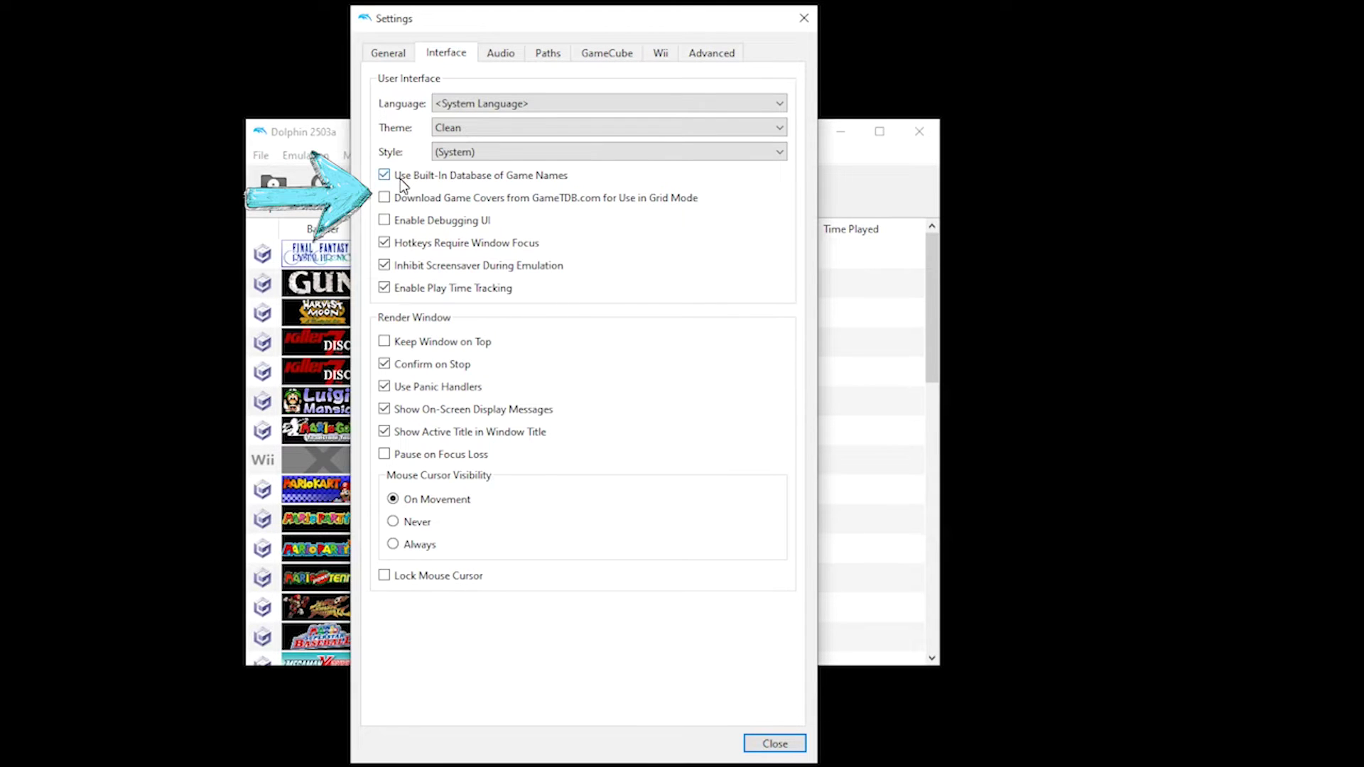
mouse_move(384, 206)
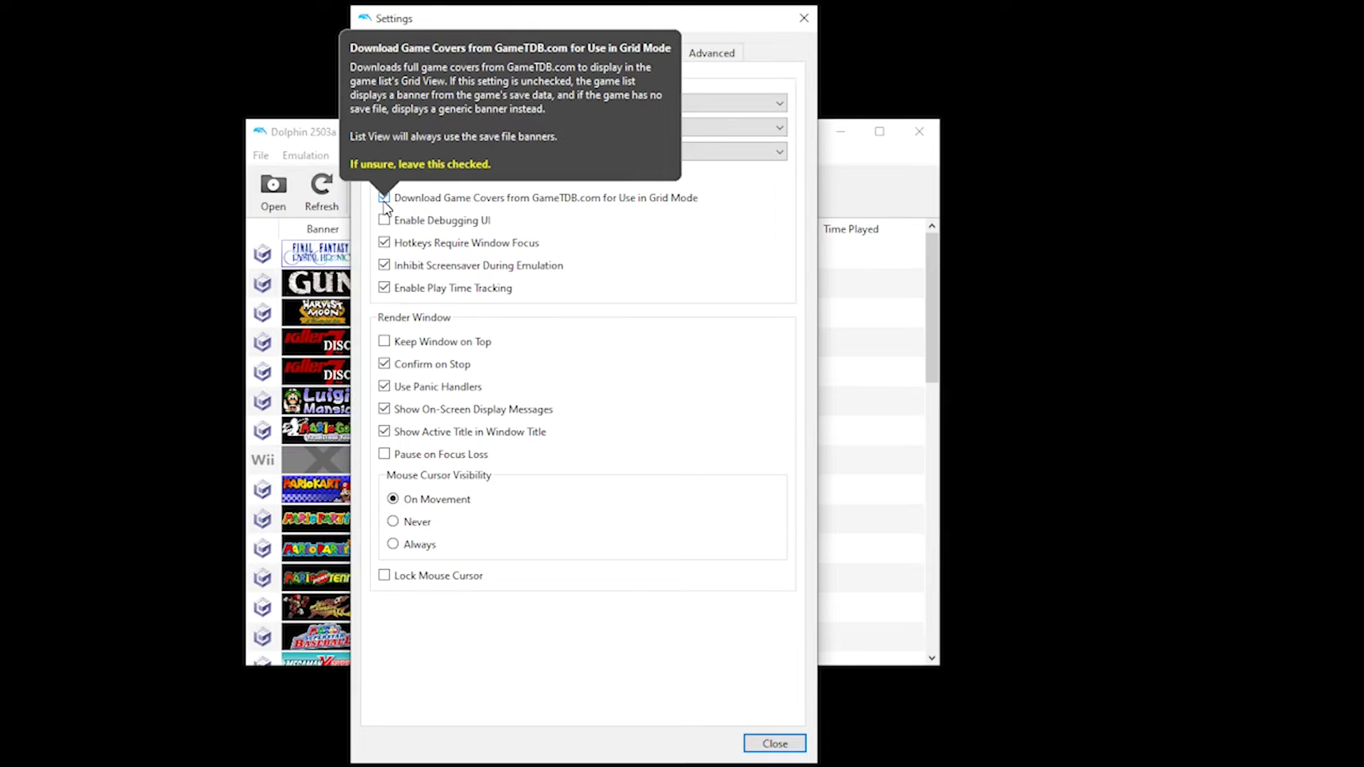
left_click(775, 746)
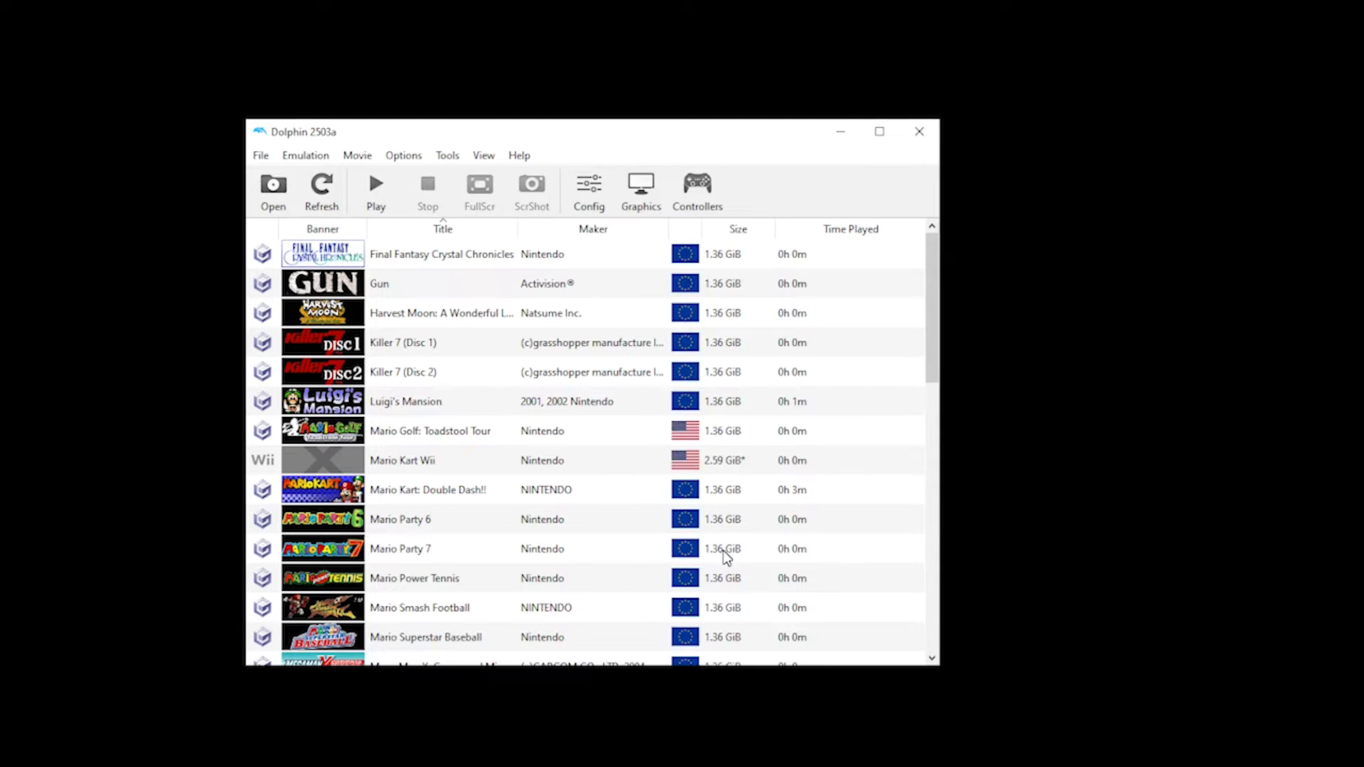
Switch the game library to Grid View to show cover art.
left_click(469, 154)
left_click(519, 280)
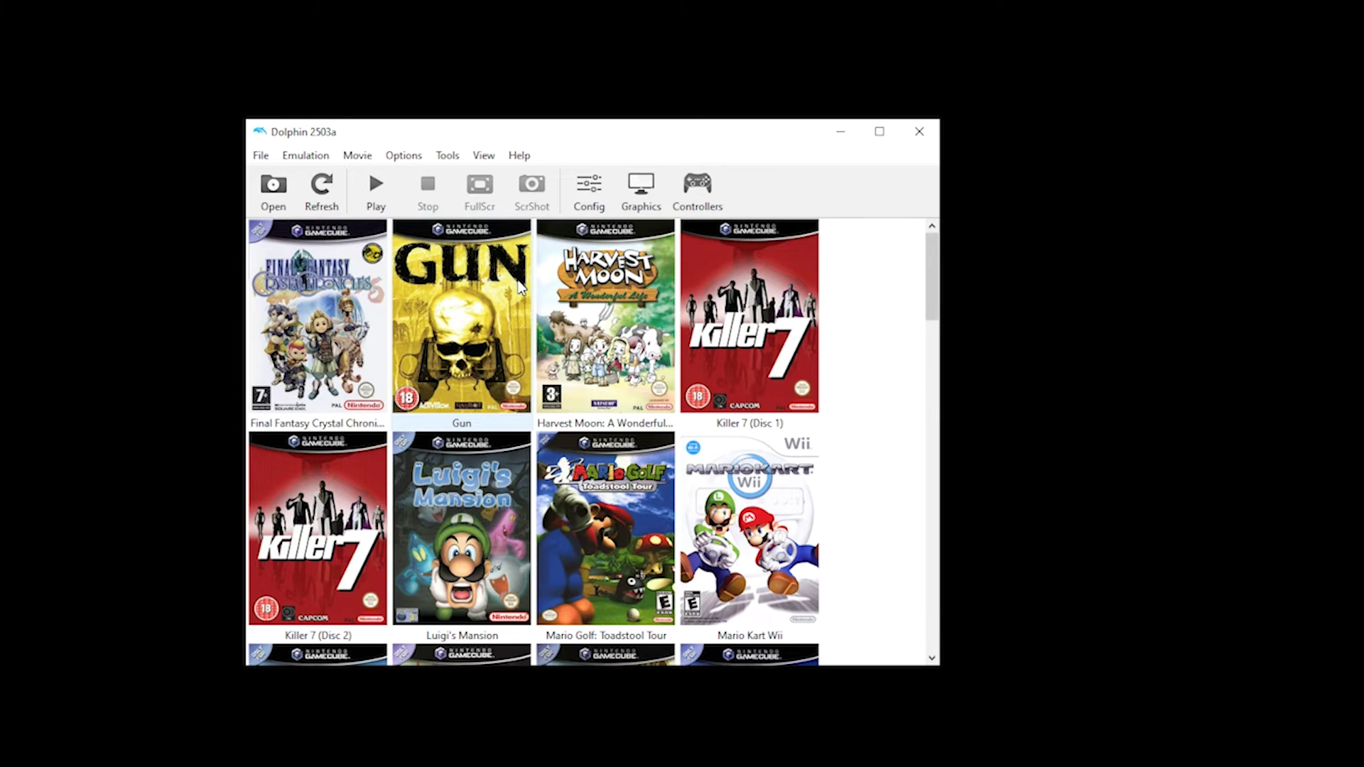
scroll(519, 287, "down", 15)
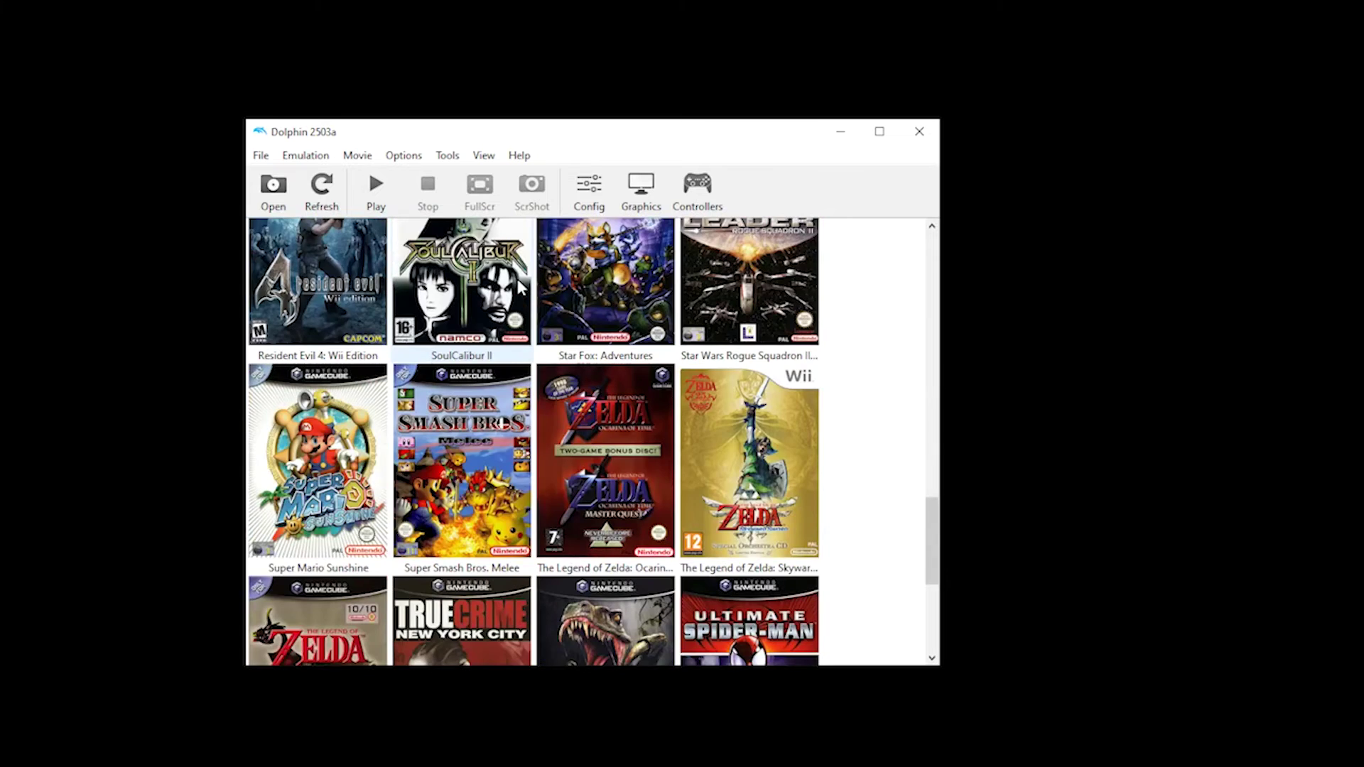
scroll(519, 286, "down", 5)
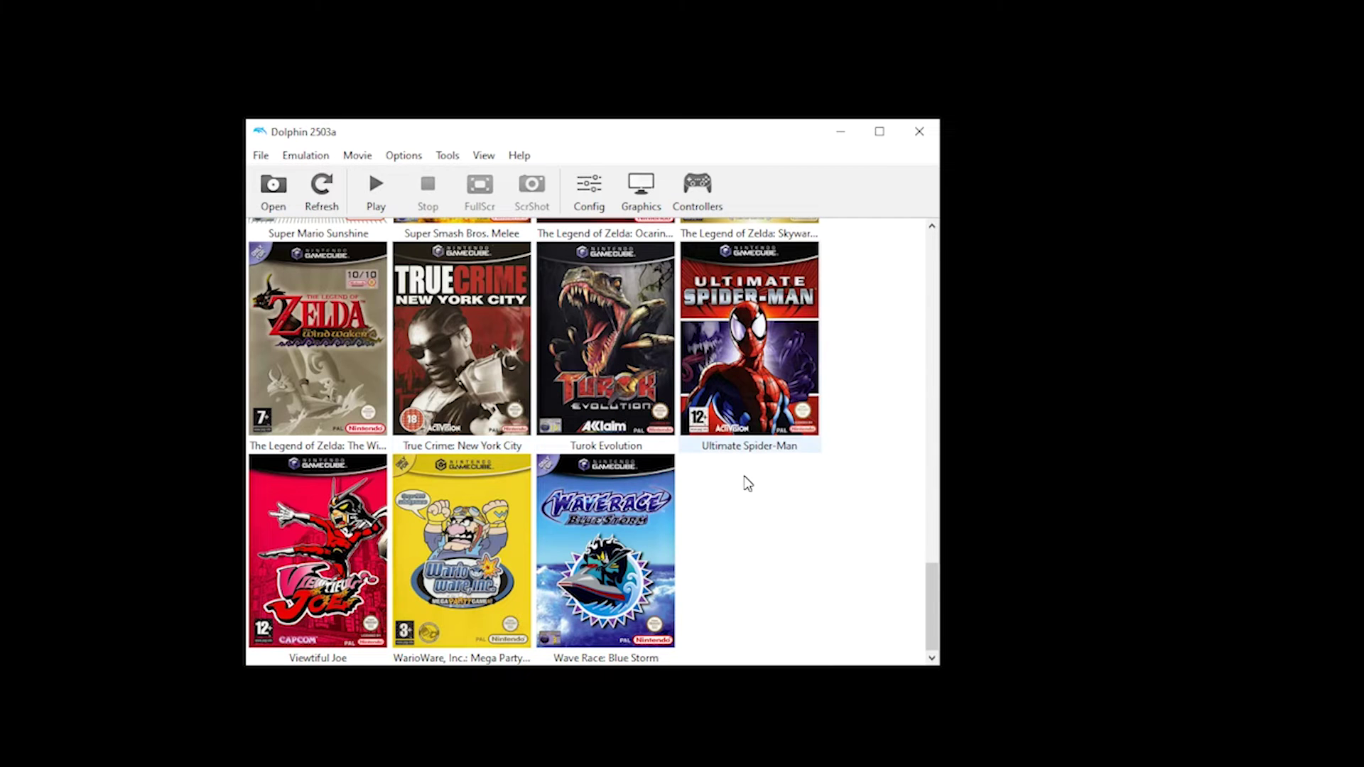
scroll(747, 483, "up", 20)
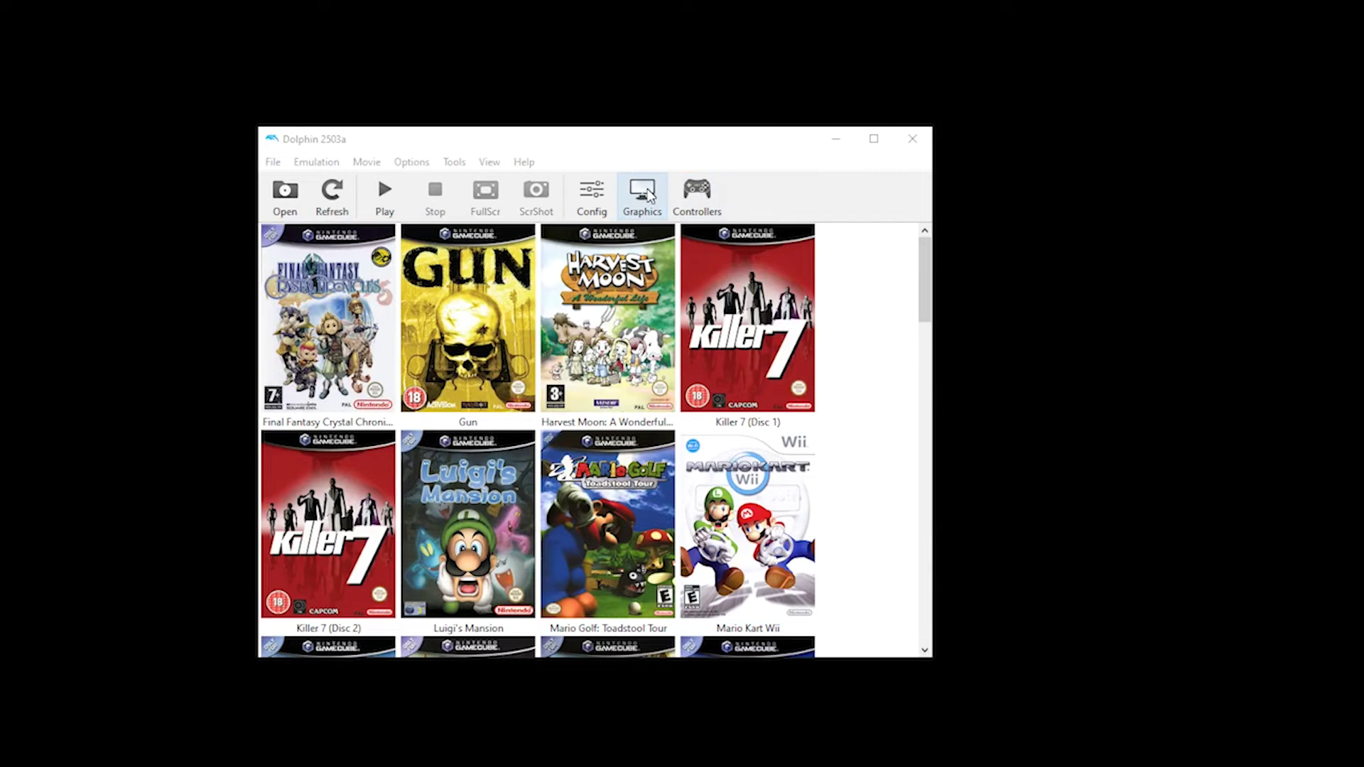
left_click(643, 193)
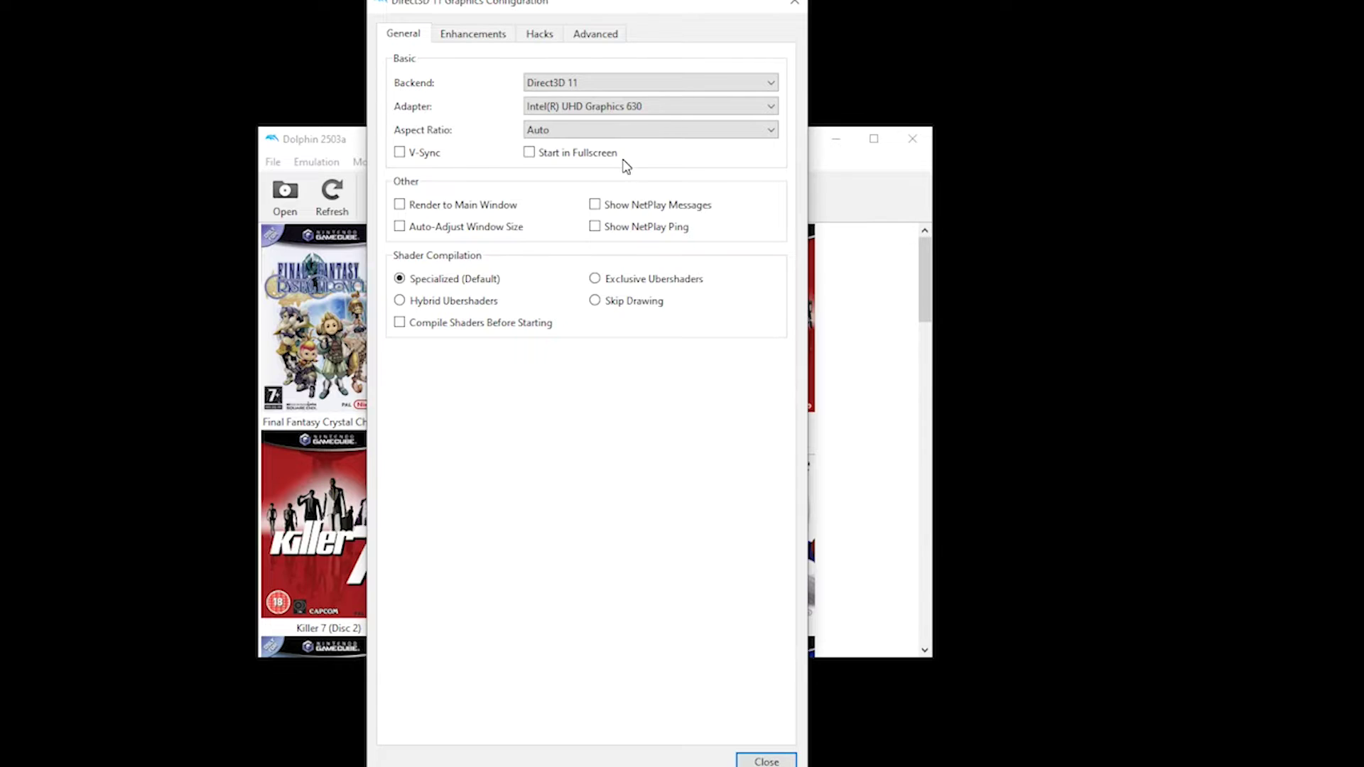
Set the graphics backend to Vulkan, force 16:9 aspect ratio and enable V-Sync.
left_click(566, 84)
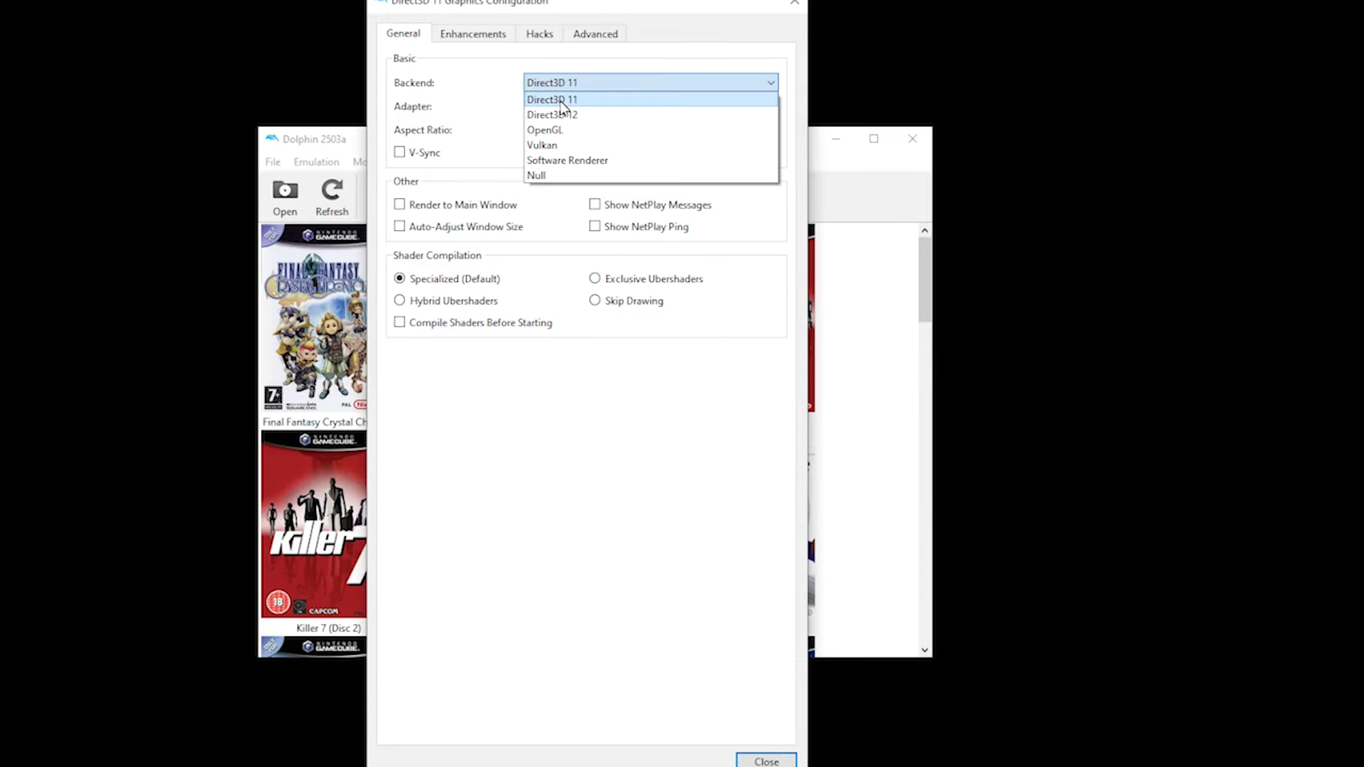
left_click(547, 146)
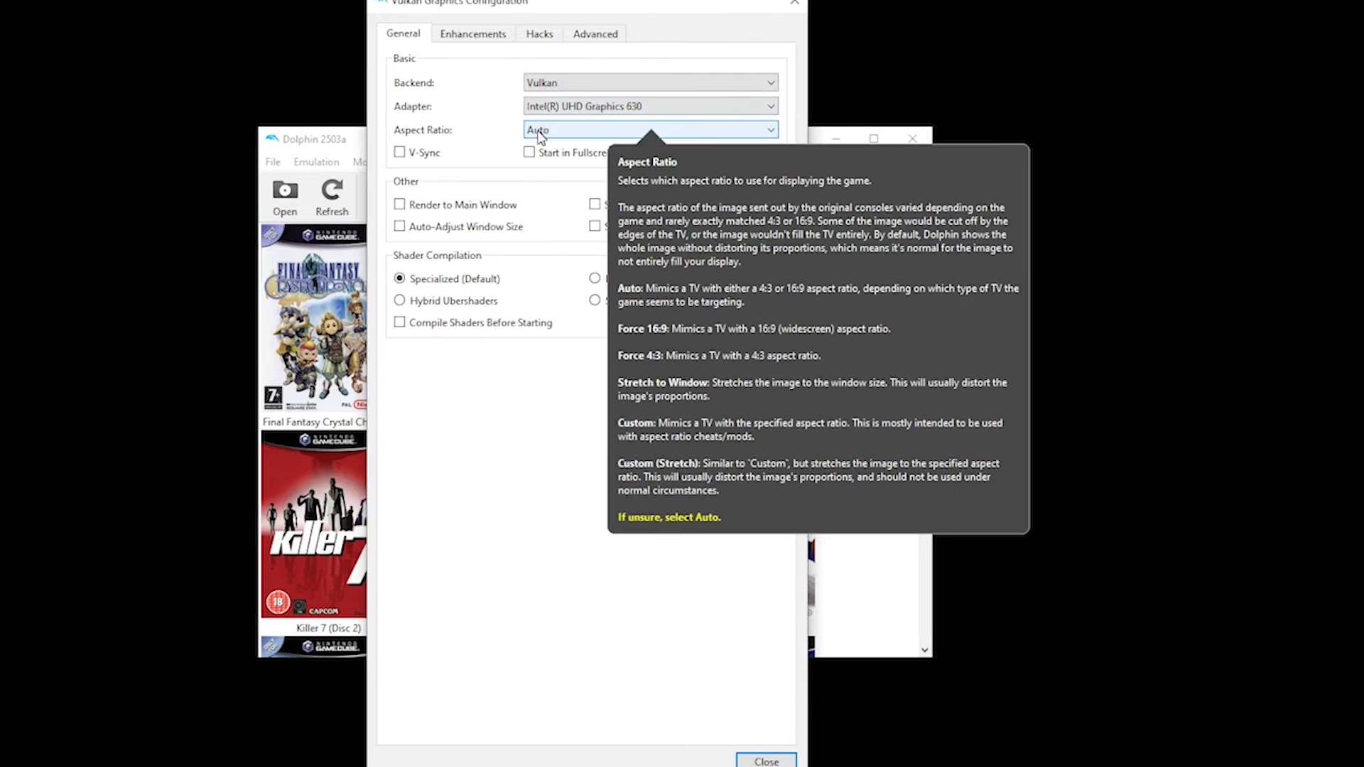
left_click(542, 131)
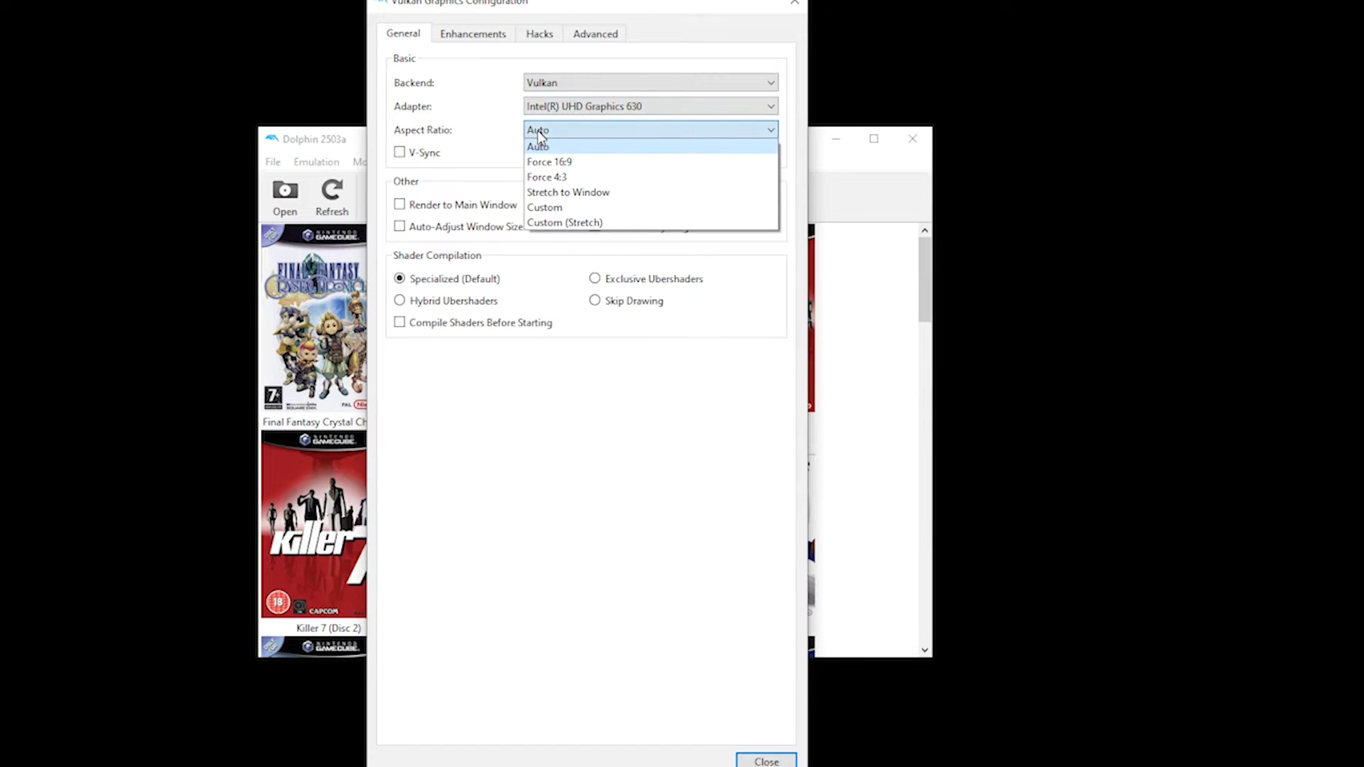
left_click(539, 162)
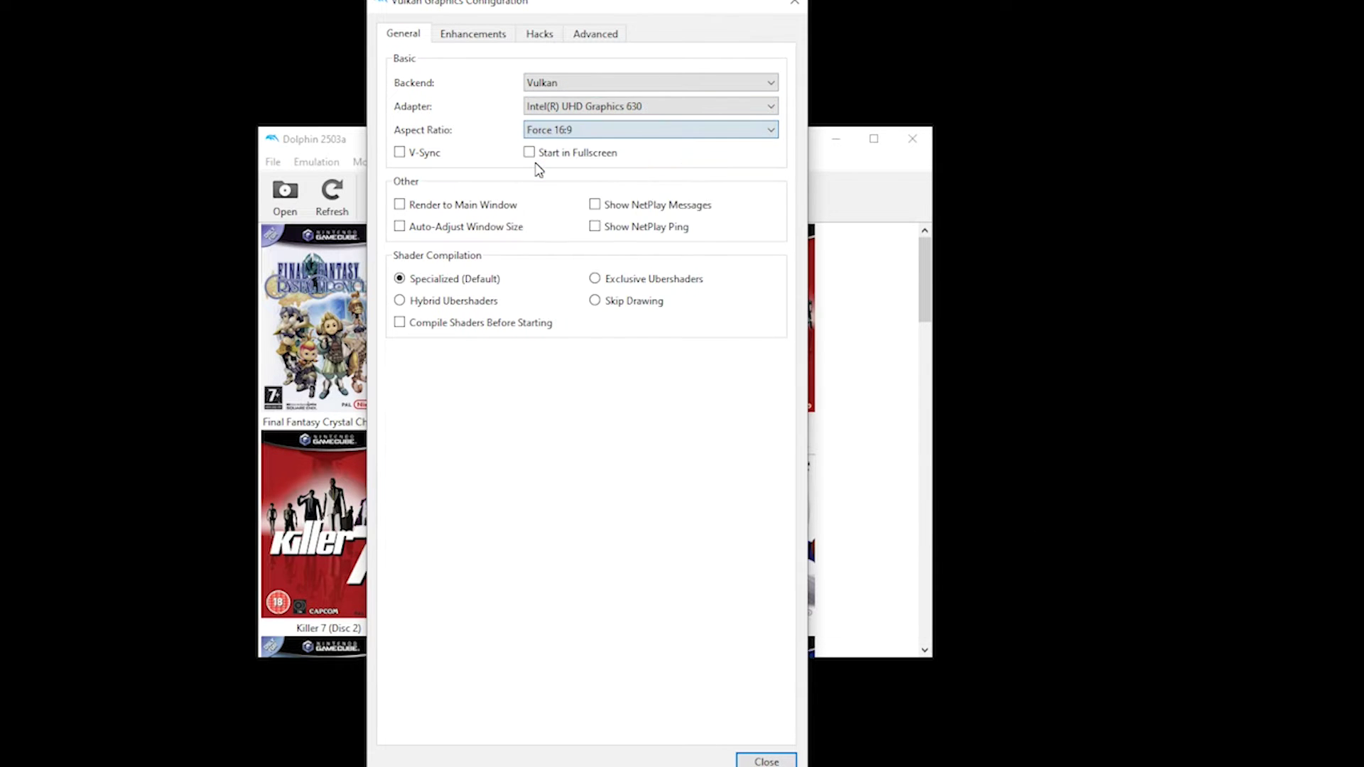
left_click(399, 154)
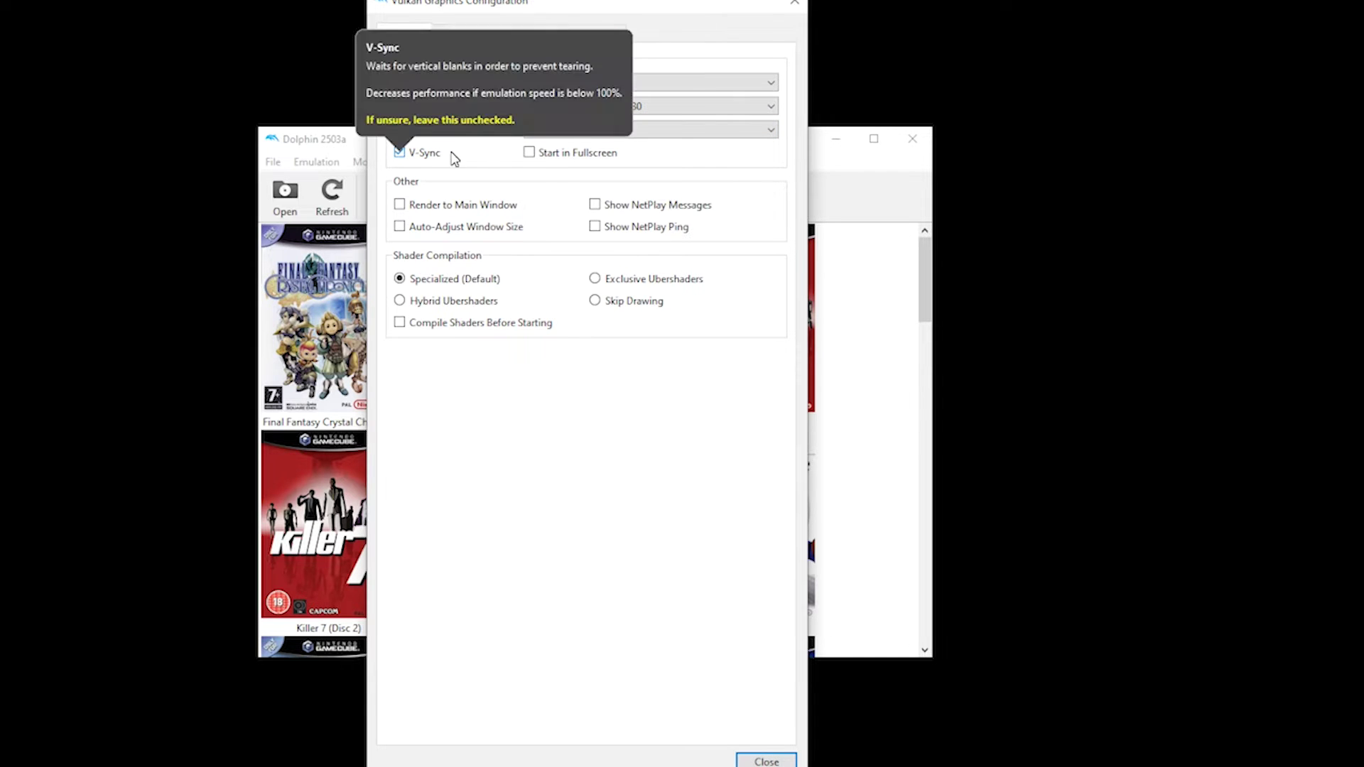
mouse_move(534, 157)
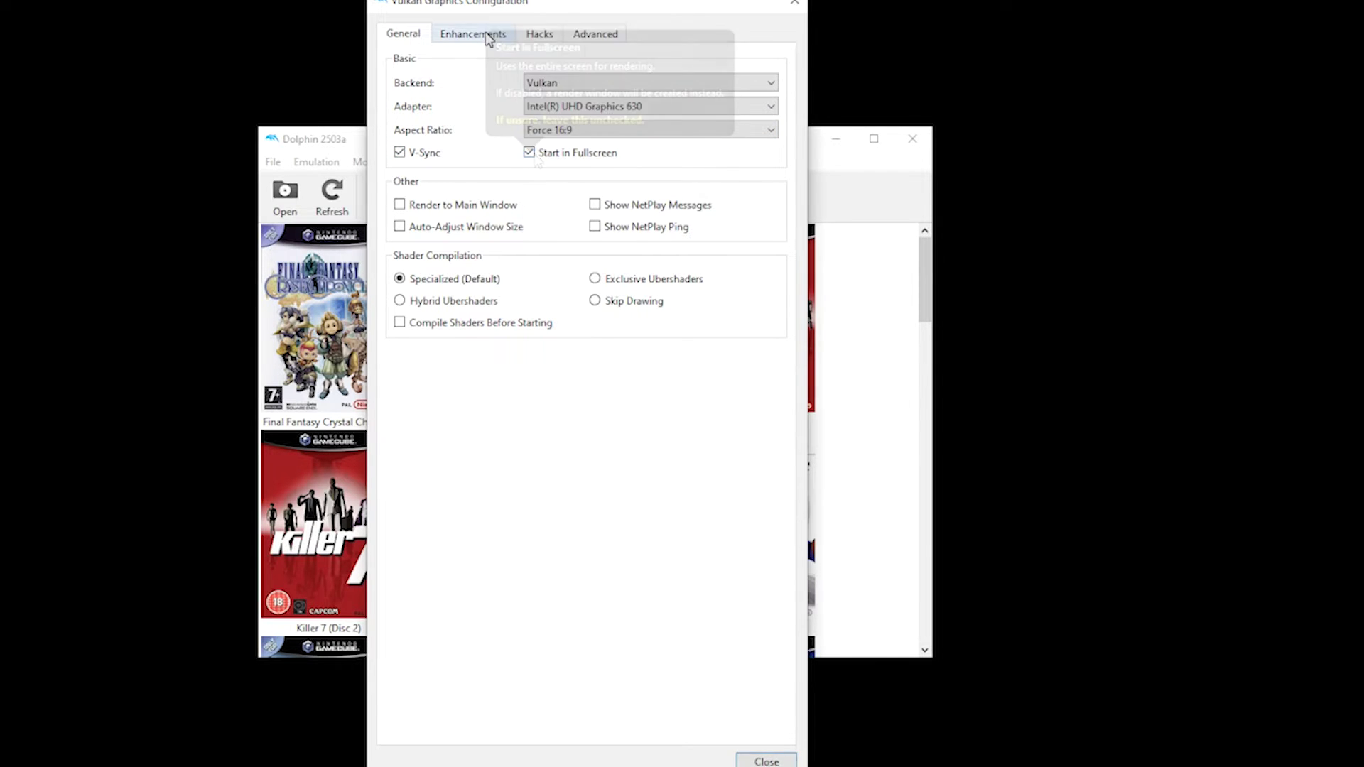
Set enhancements to 3x Native (1080p), 2x MSAA and 2x Anisotropic filtering, then close.
left_click(487, 36)
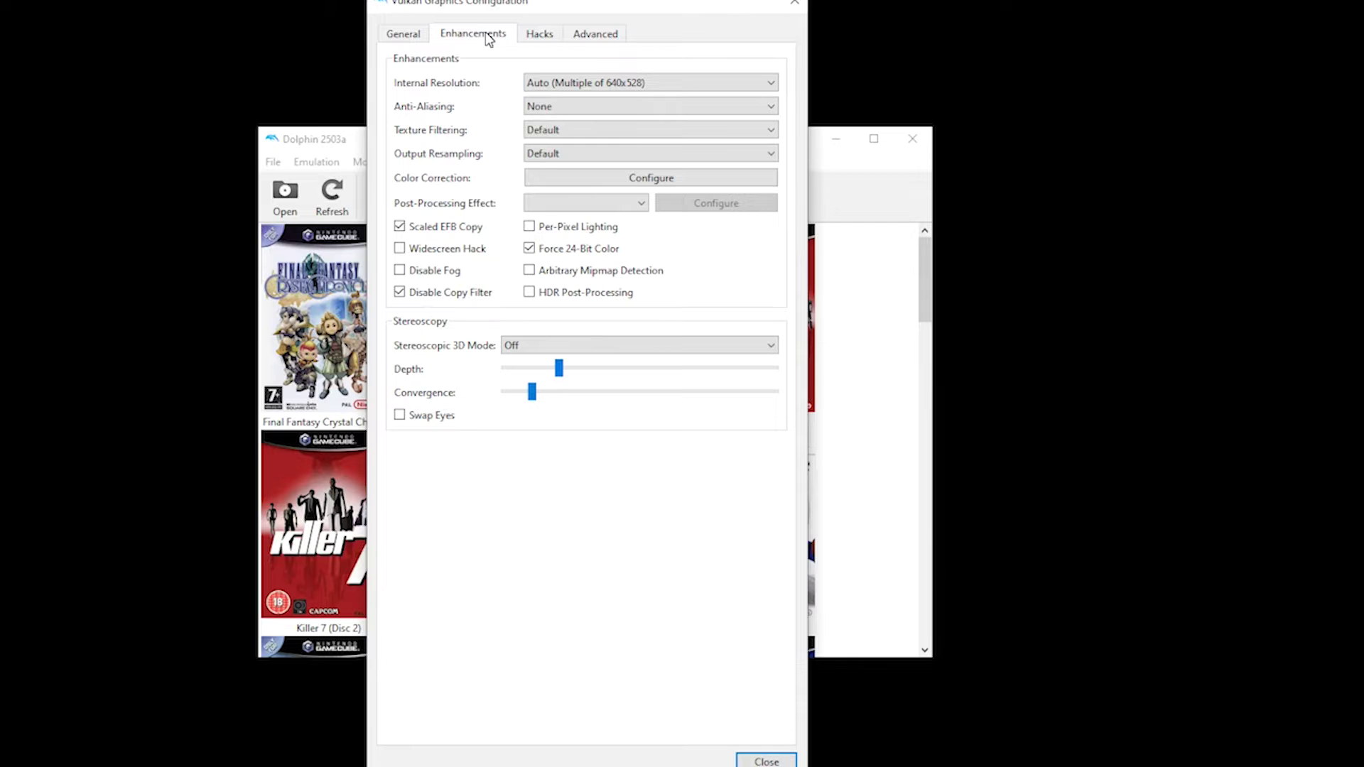
left_click(558, 83)
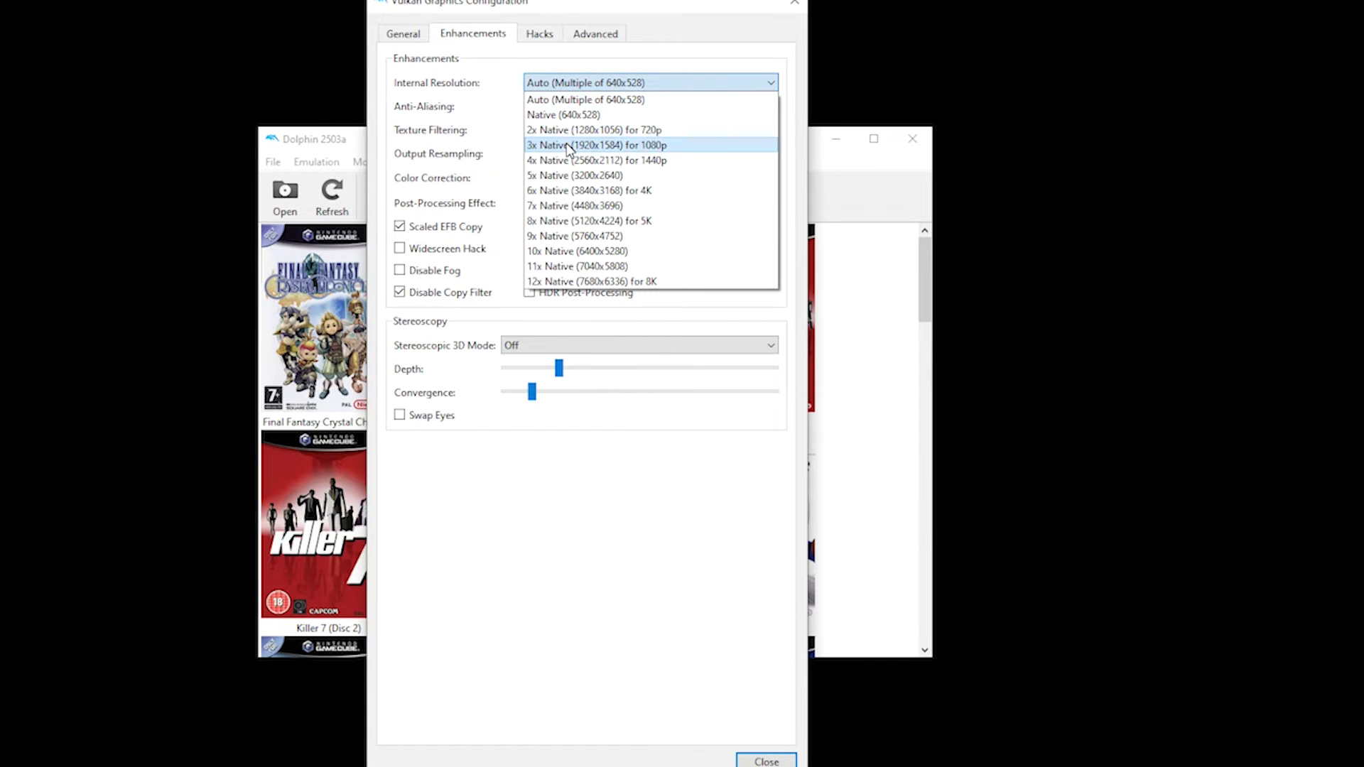
left_click(565, 144)
left_click(574, 108)
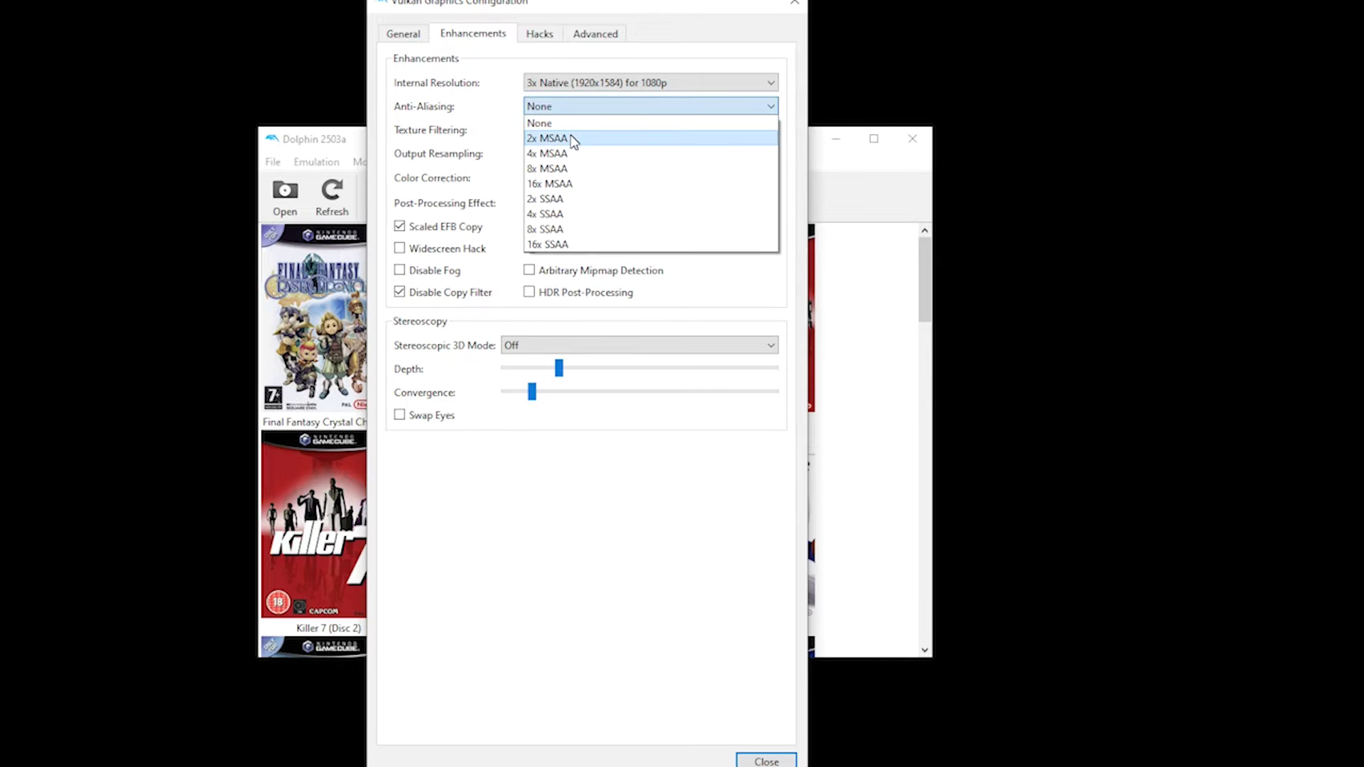
left_click(571, 137)
left_click(571, 133)
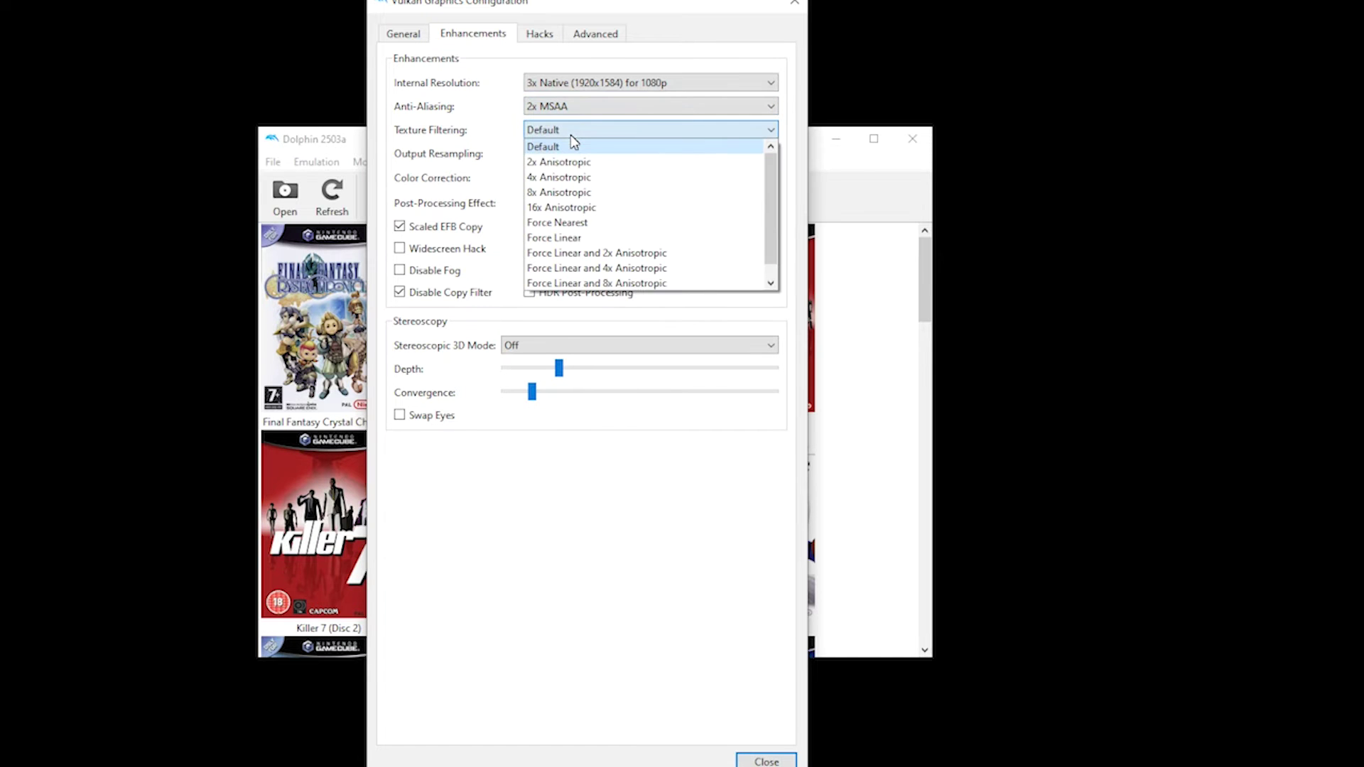
left_click(566, 159)
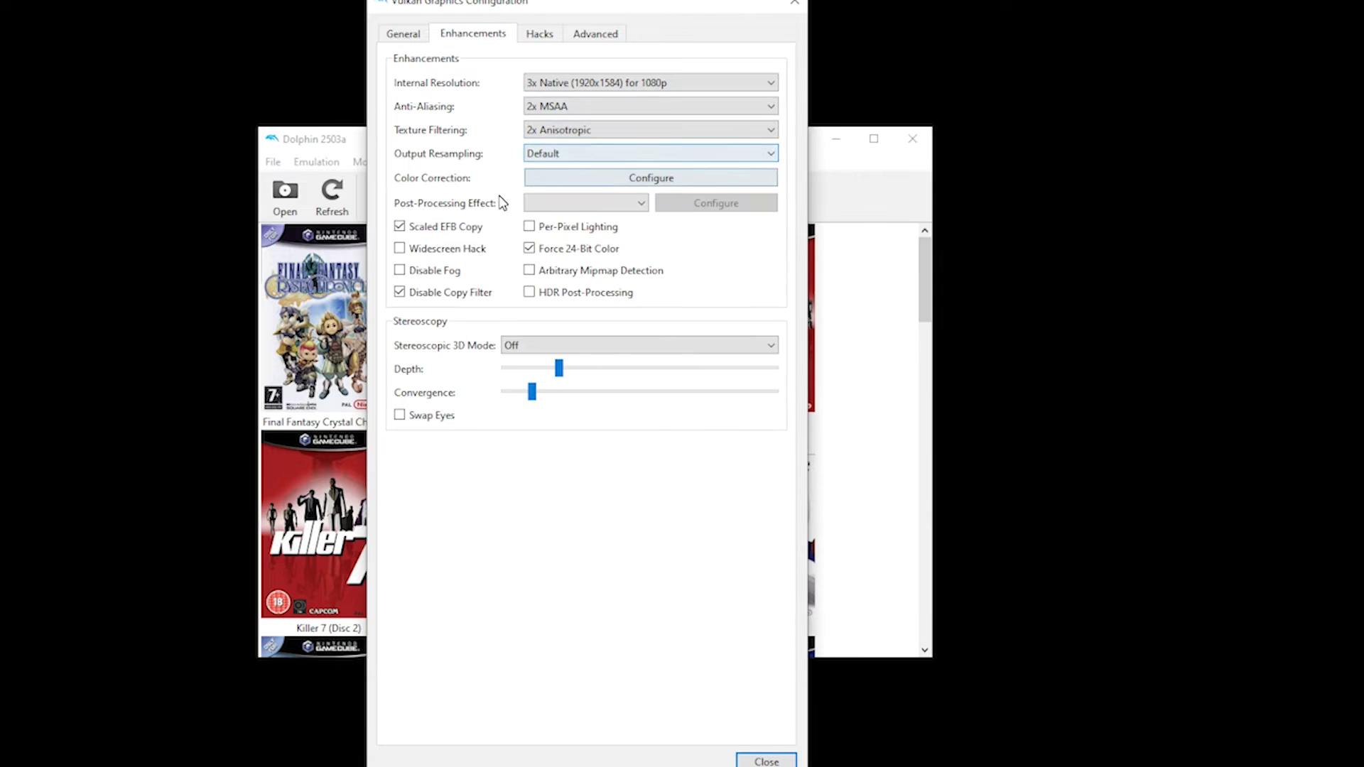
left_click(765, 760)
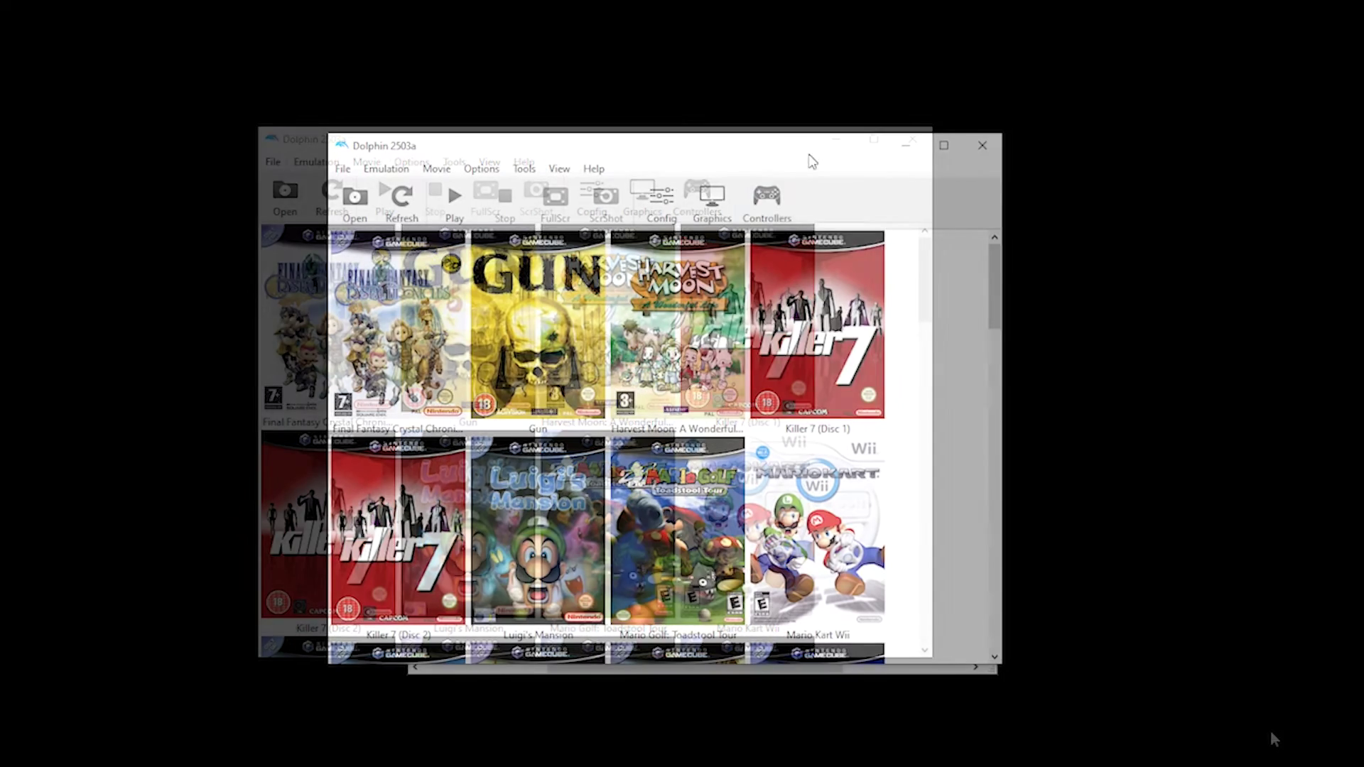
Configure the Port 1 GameCube controller to use the SDL DualSense device.
left_click(697, 196)
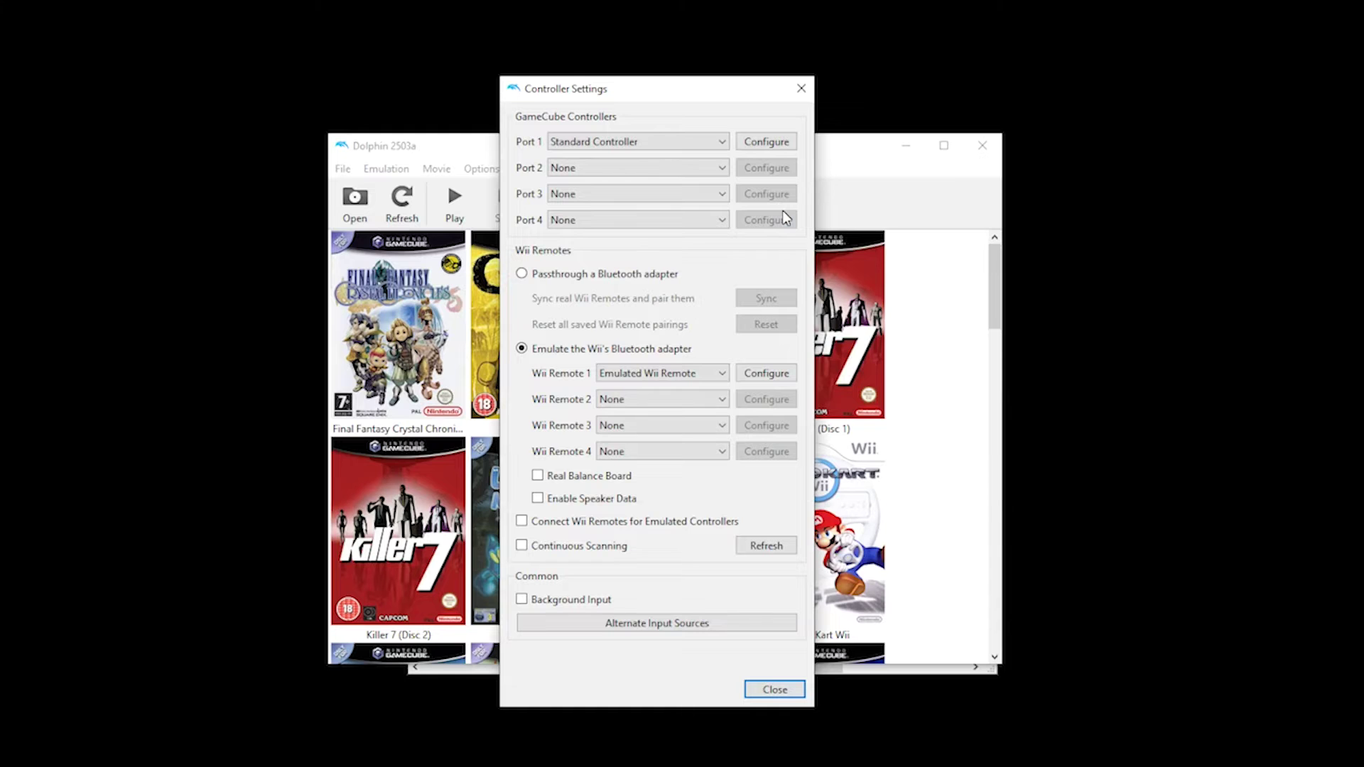
left_click(781, 142)
left_click(486, 166)
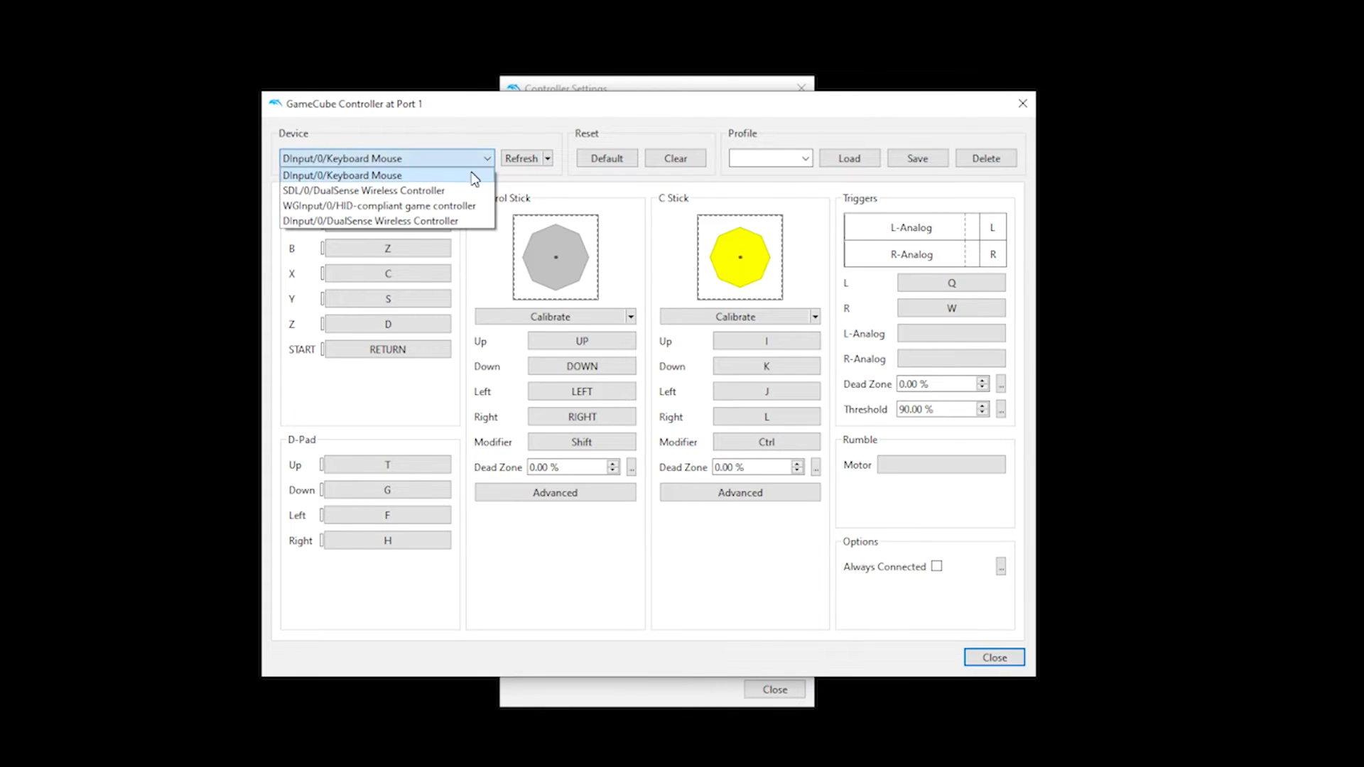
left_click(458, 189)
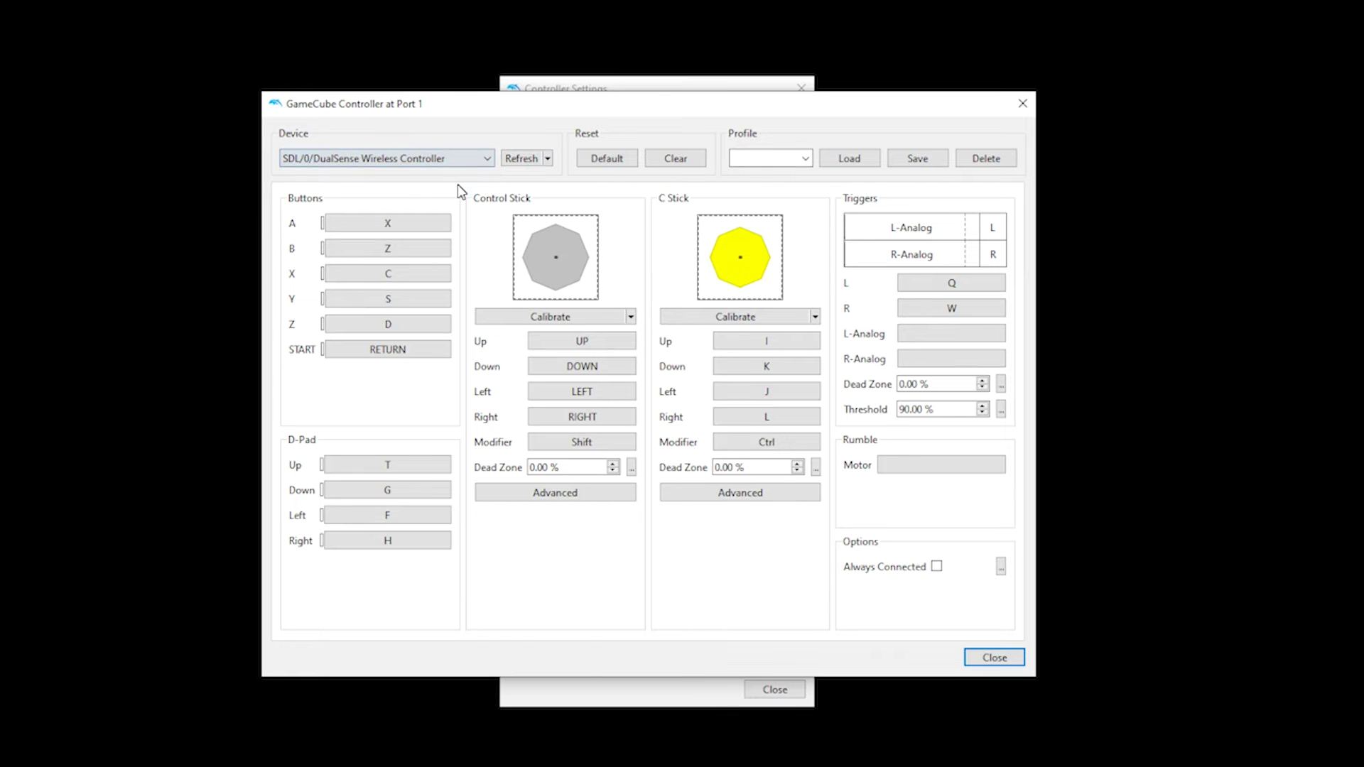
Map DualSense buttons to GameCube A, B, X, Y, Z and START.
left_click(395, 229)
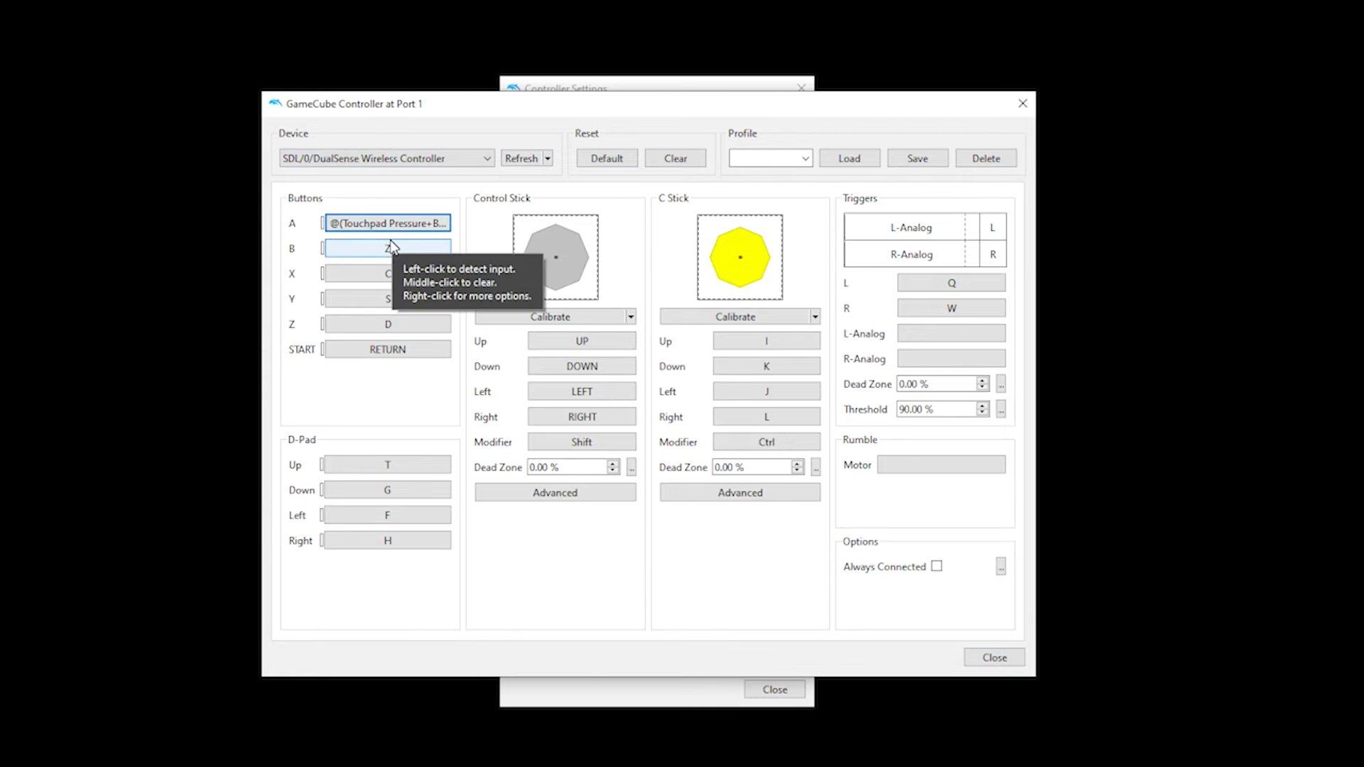
left_click(395, 228)
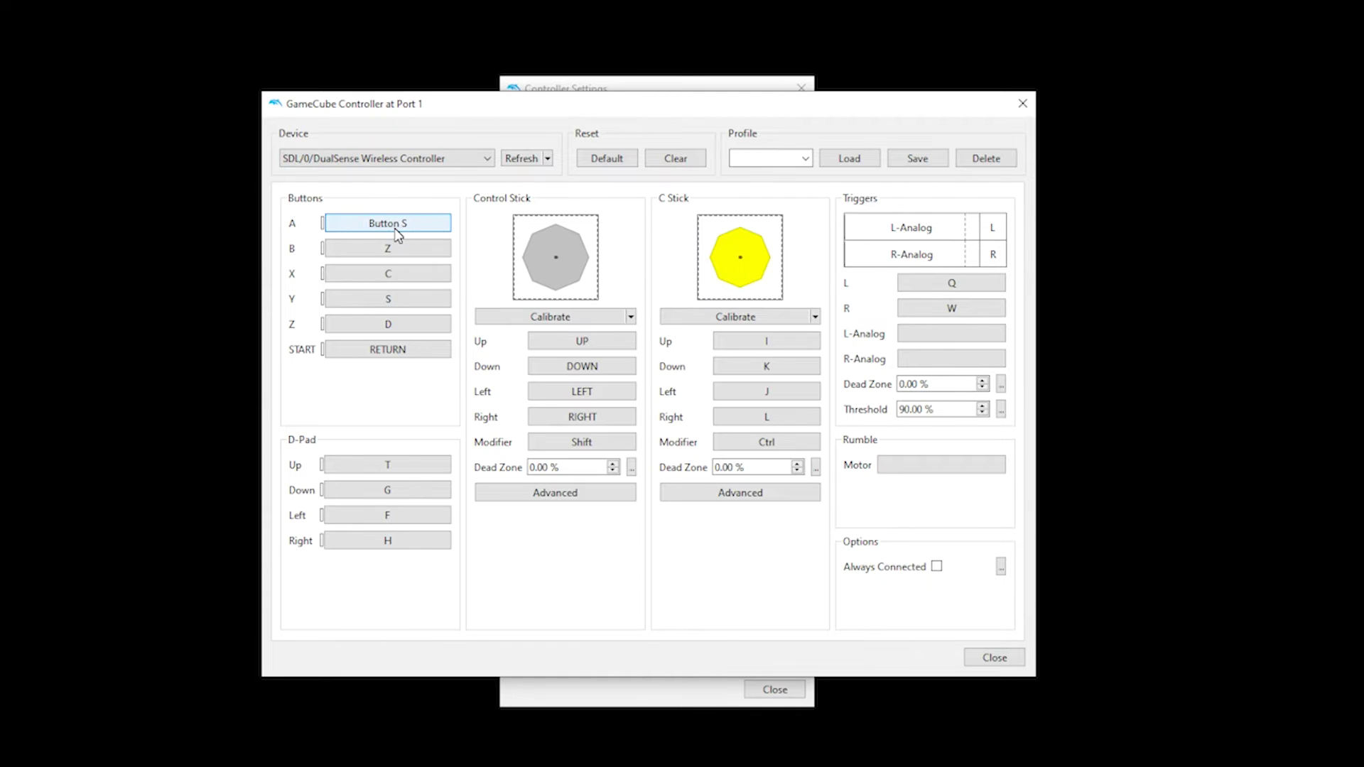
left_click(395, 256)
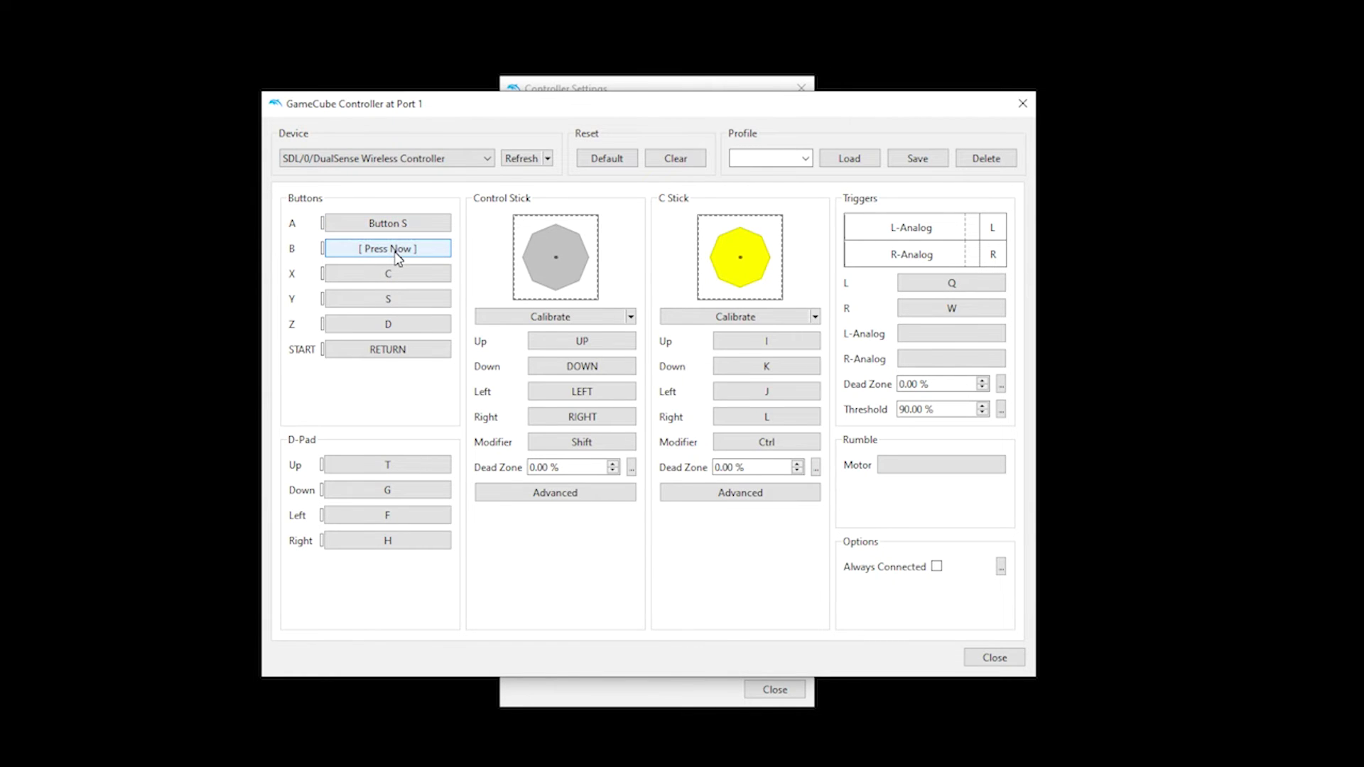
left_click(395, 274)
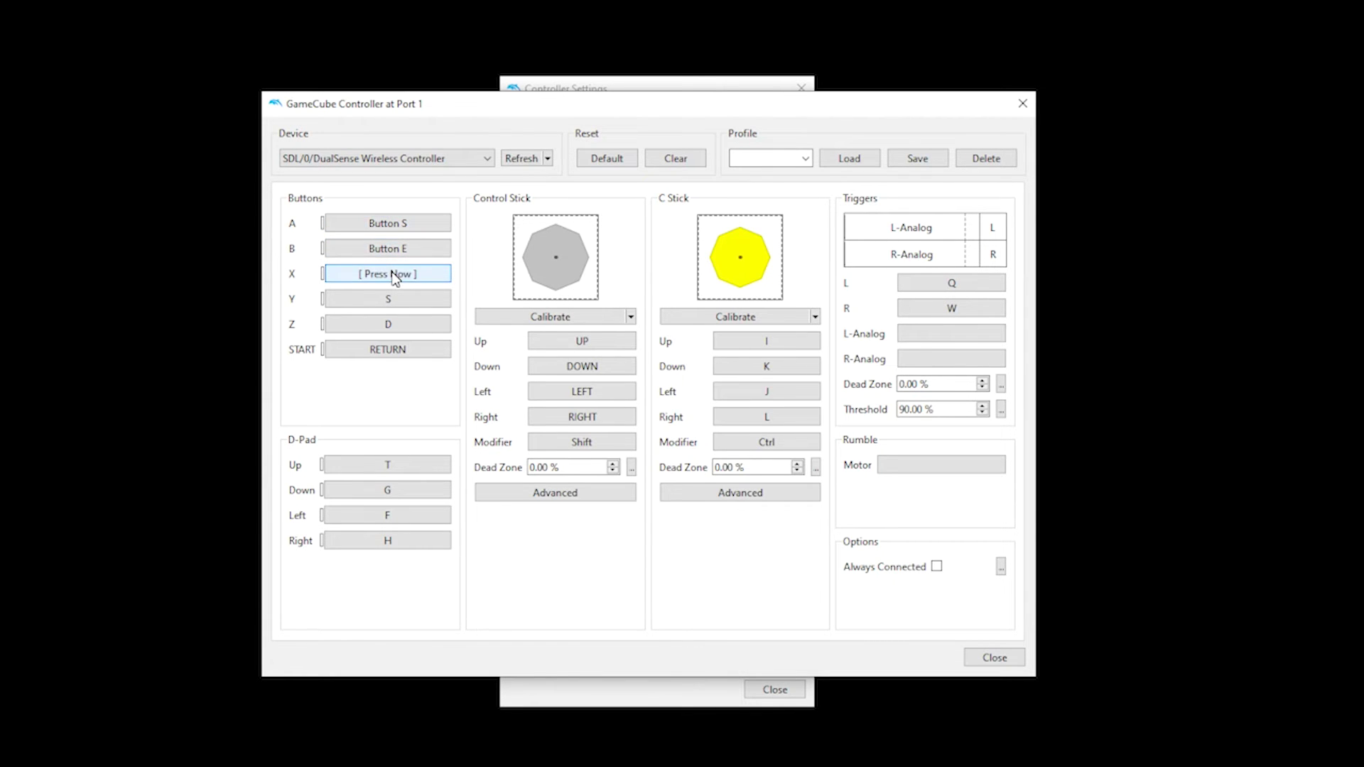
left_click(392, 299)
left_click(393, 323)
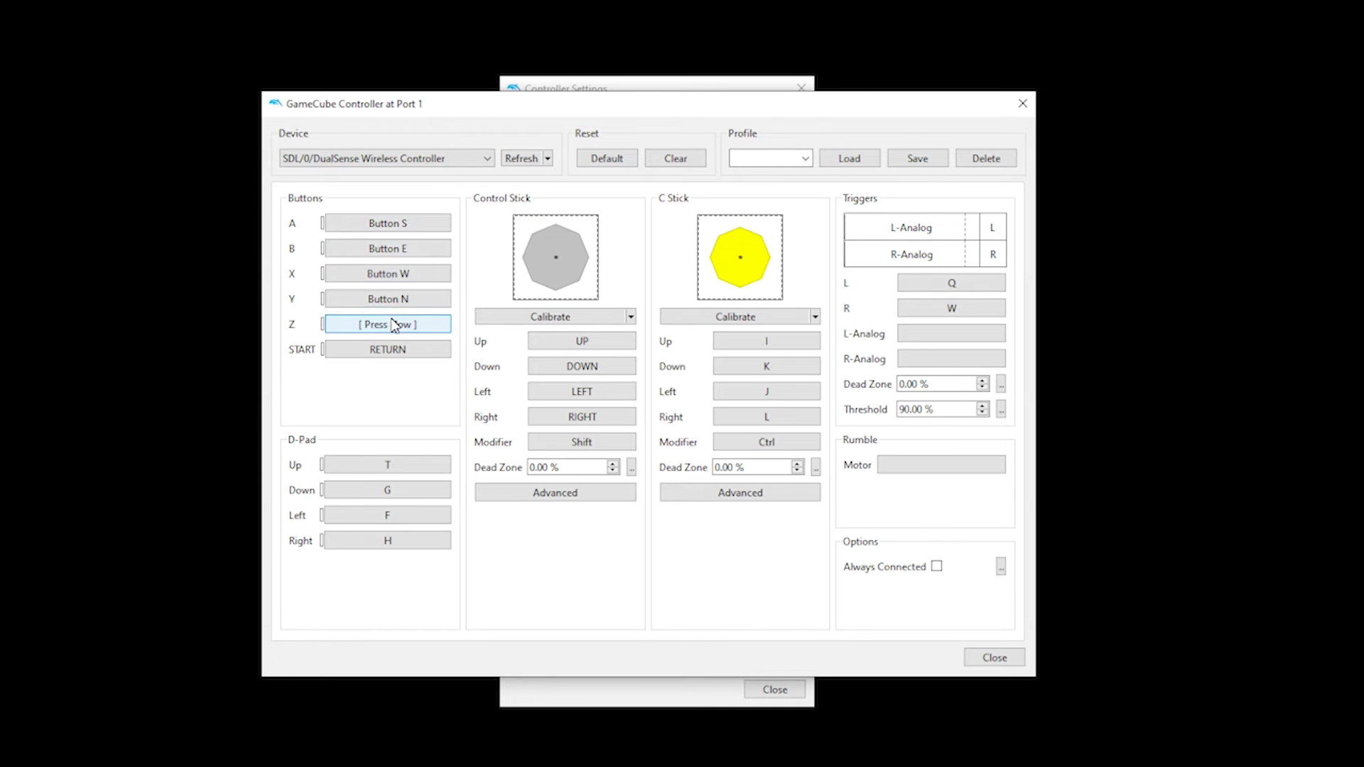
left_click(392, 358)
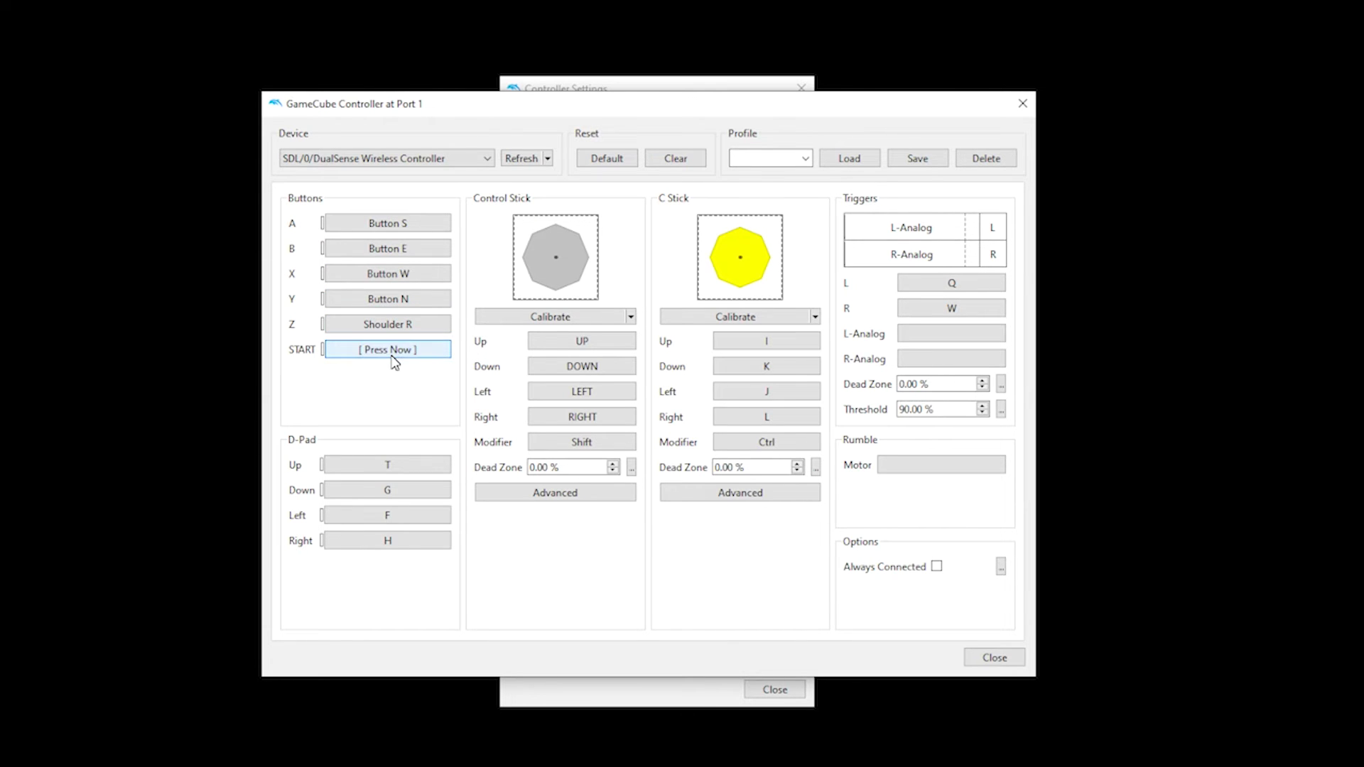
Map the D-pad up, down, left and right to the DualSense D-pad, then close.
left_click(389, 465)
left_click(387, 490)
left_click(382, 515)
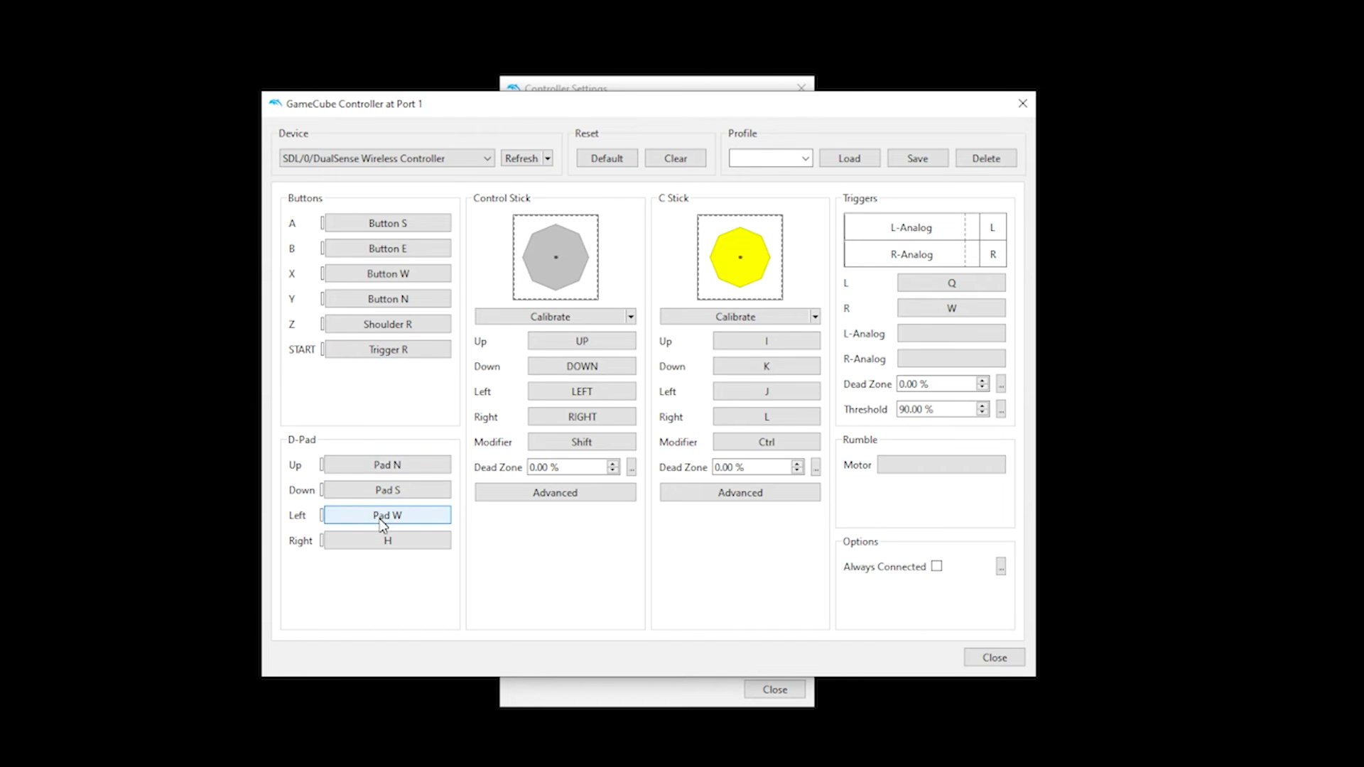
left_click(387, 542)
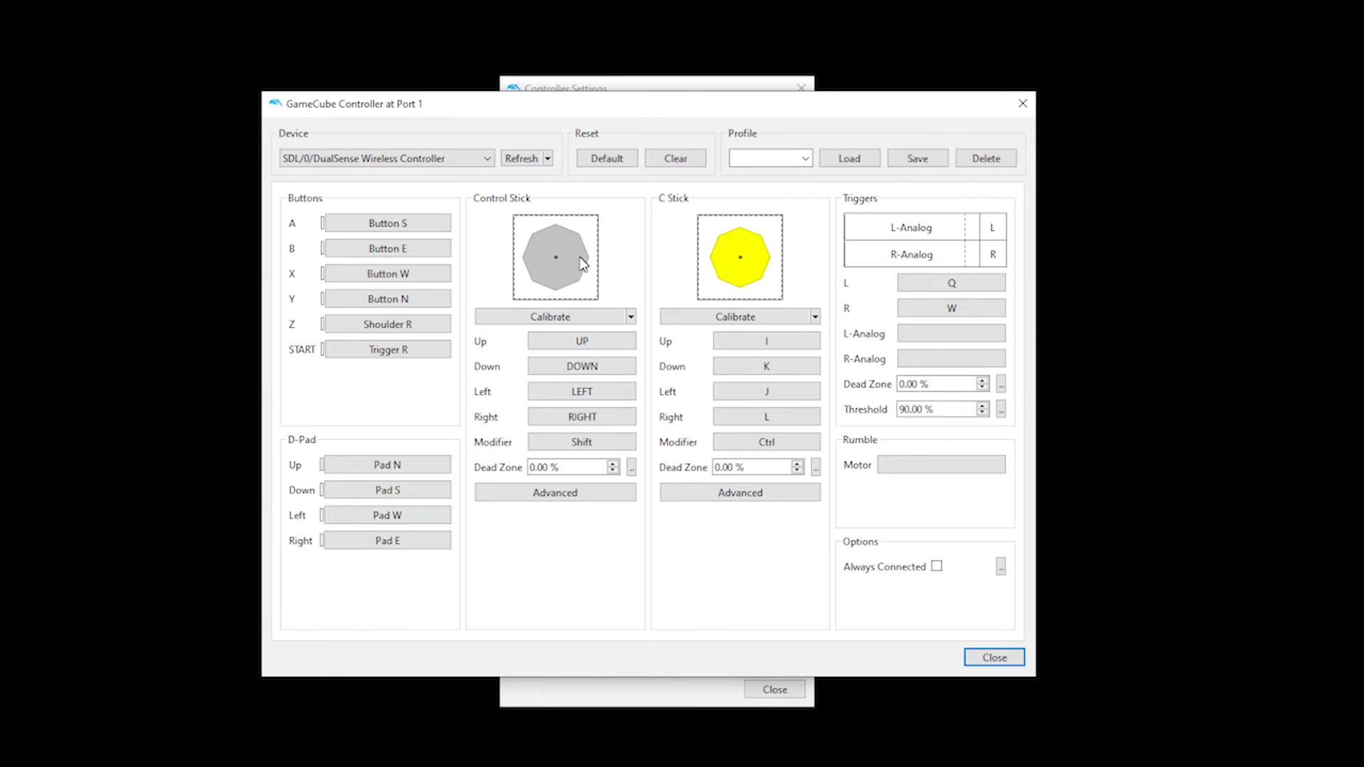
left_click(995, 657)
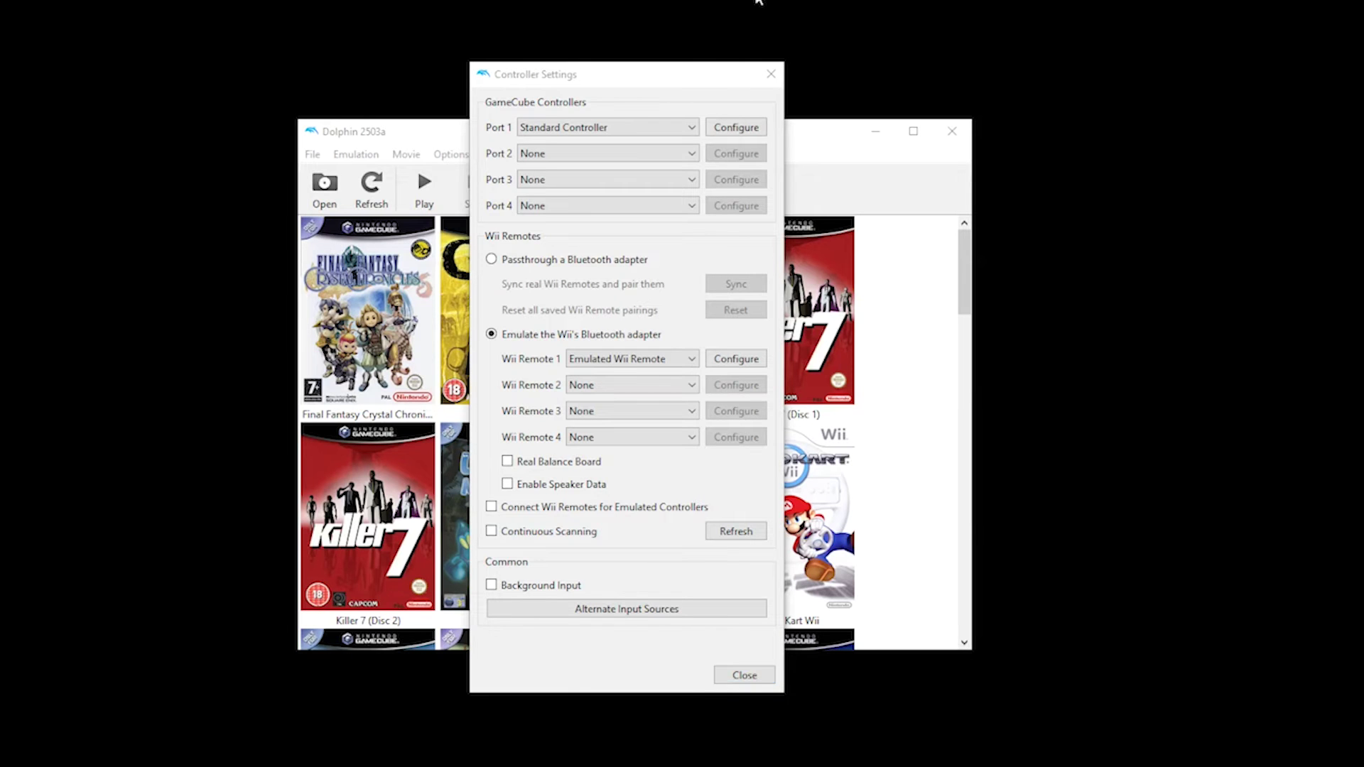
Leave Wii Remote 1 as an Emulated Wii Remote and bring up its Device list in the configuration.
left_click(679, 359)
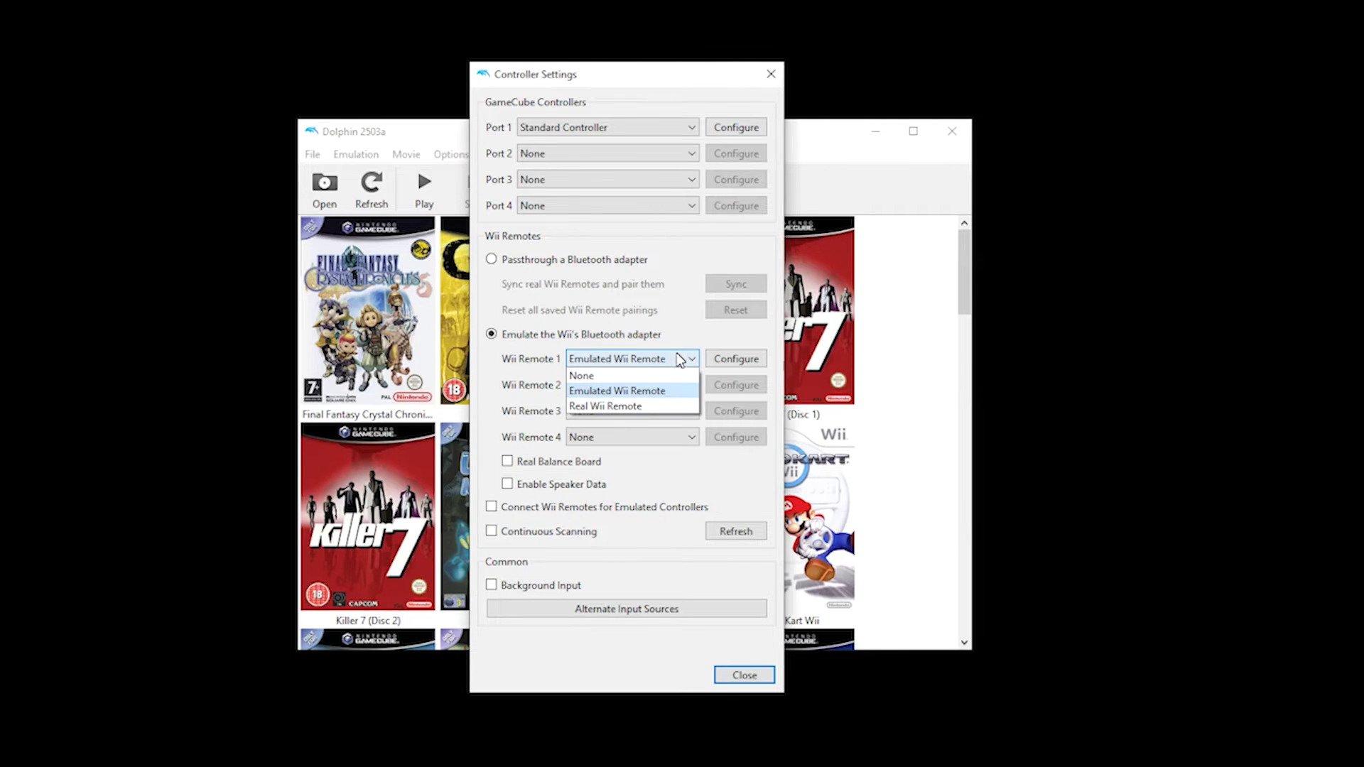
left_click(656, 407)
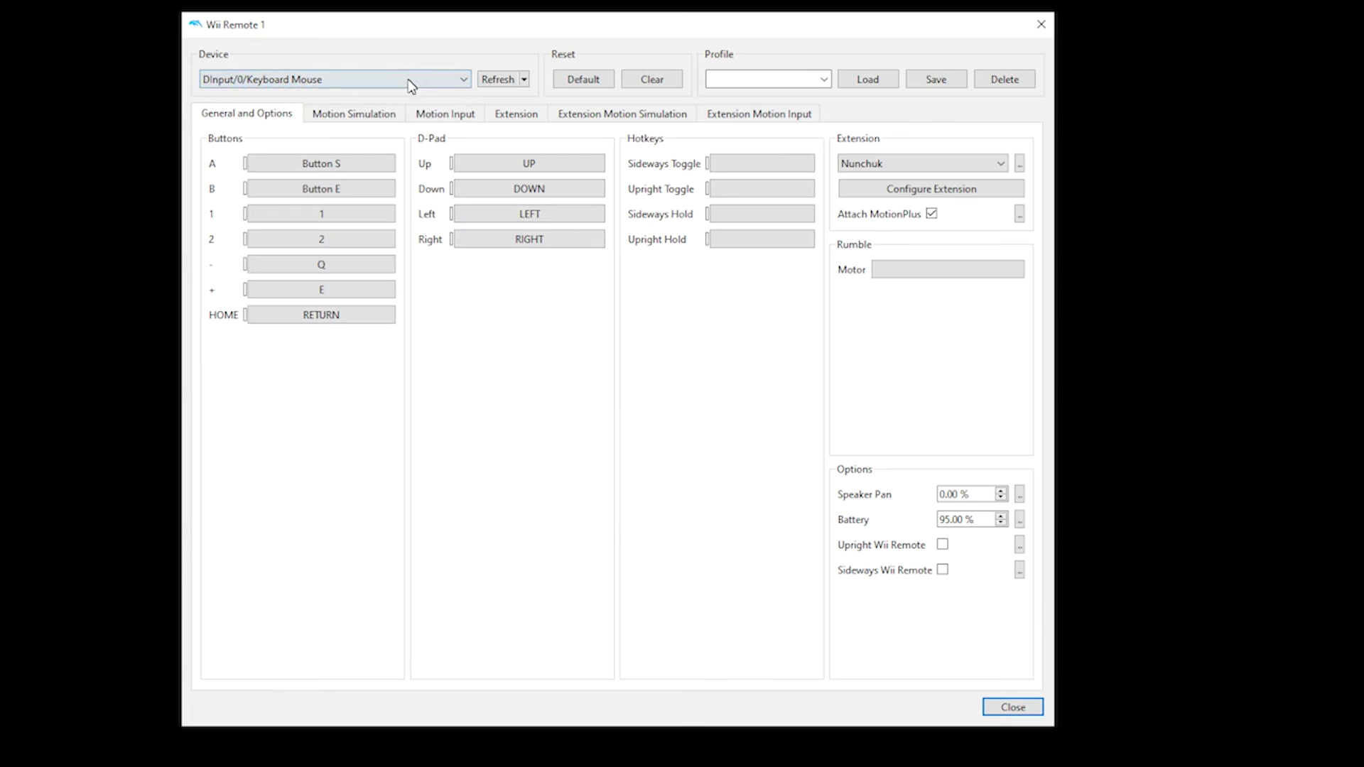
left_click(411, 82)
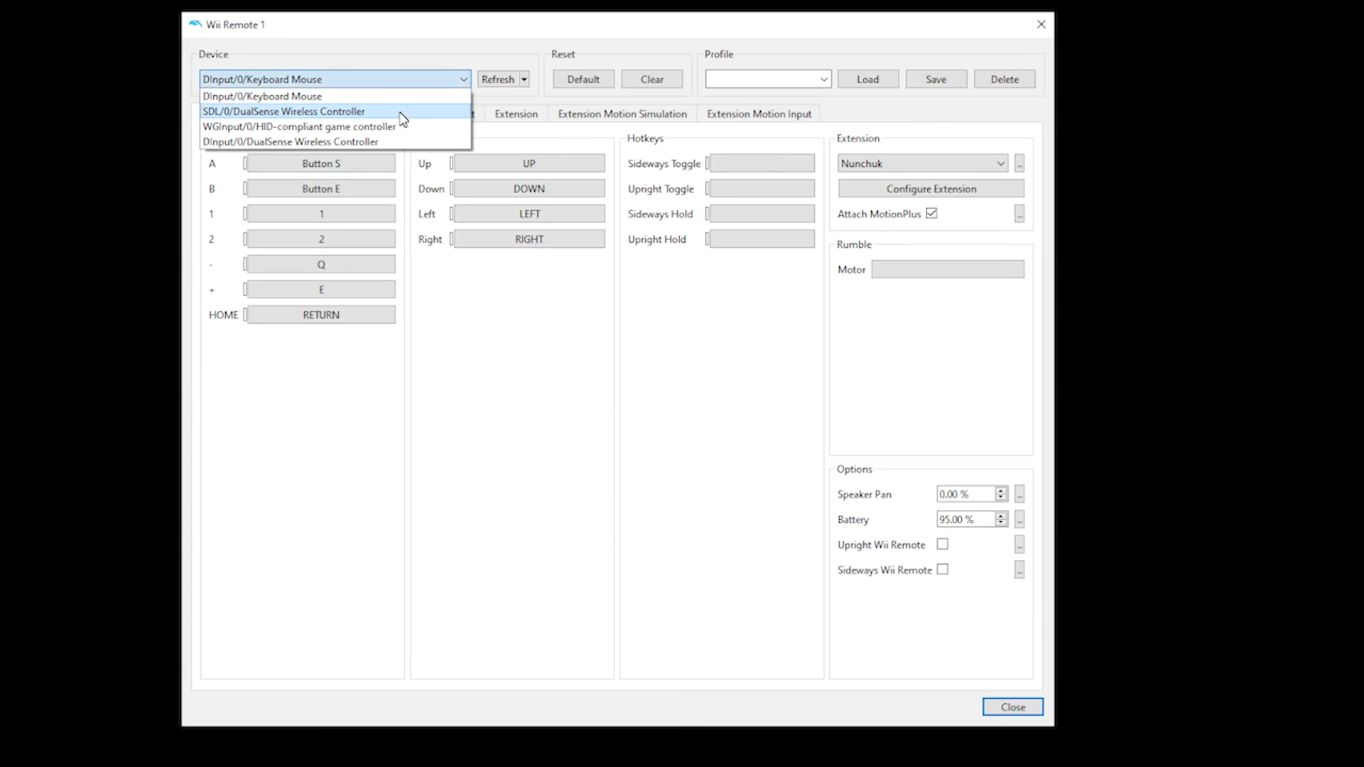
Set Wii Remote 1 to SDL DualSense and map A, B, 1 and D-pad down, left, right.
left_click(402, 114)
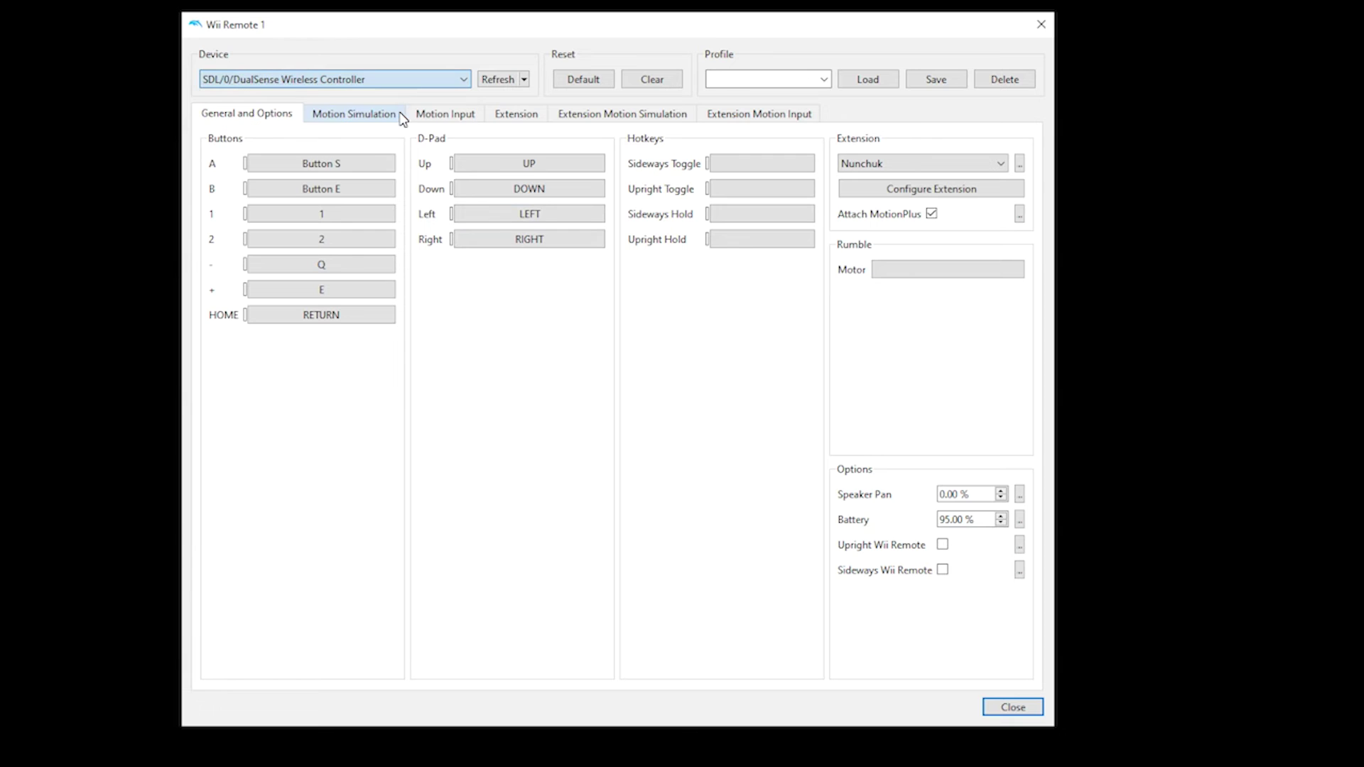
left_click(346, 165)
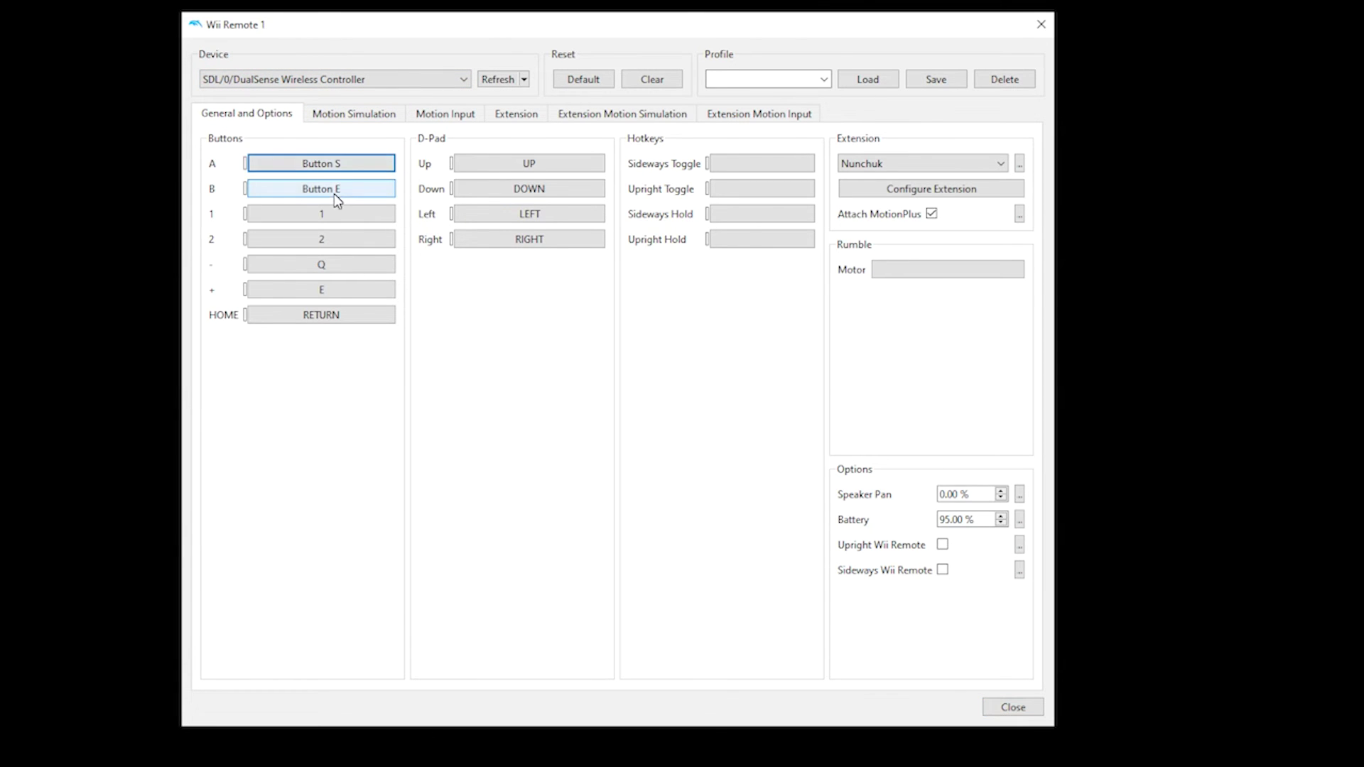
left_click(337, 192)
left_click(334, 213)
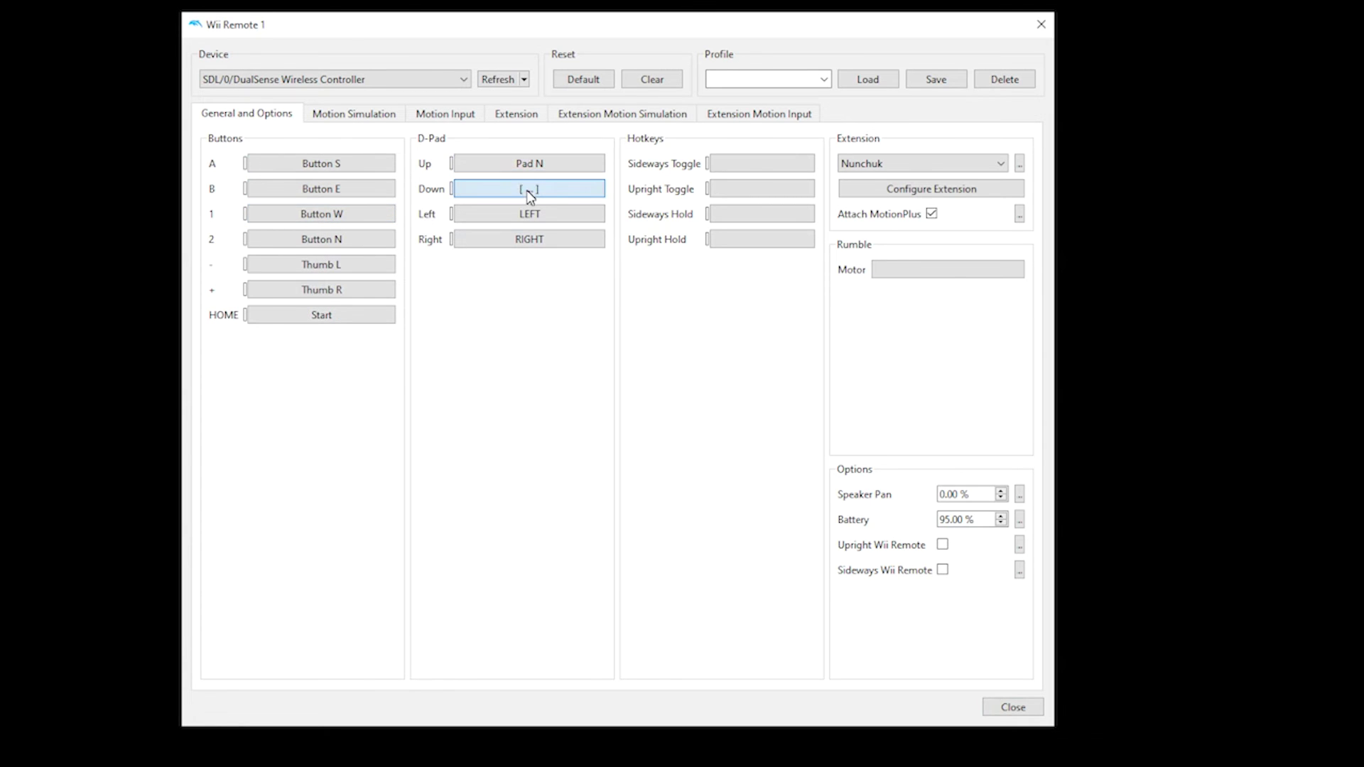
left_click(529, 190)
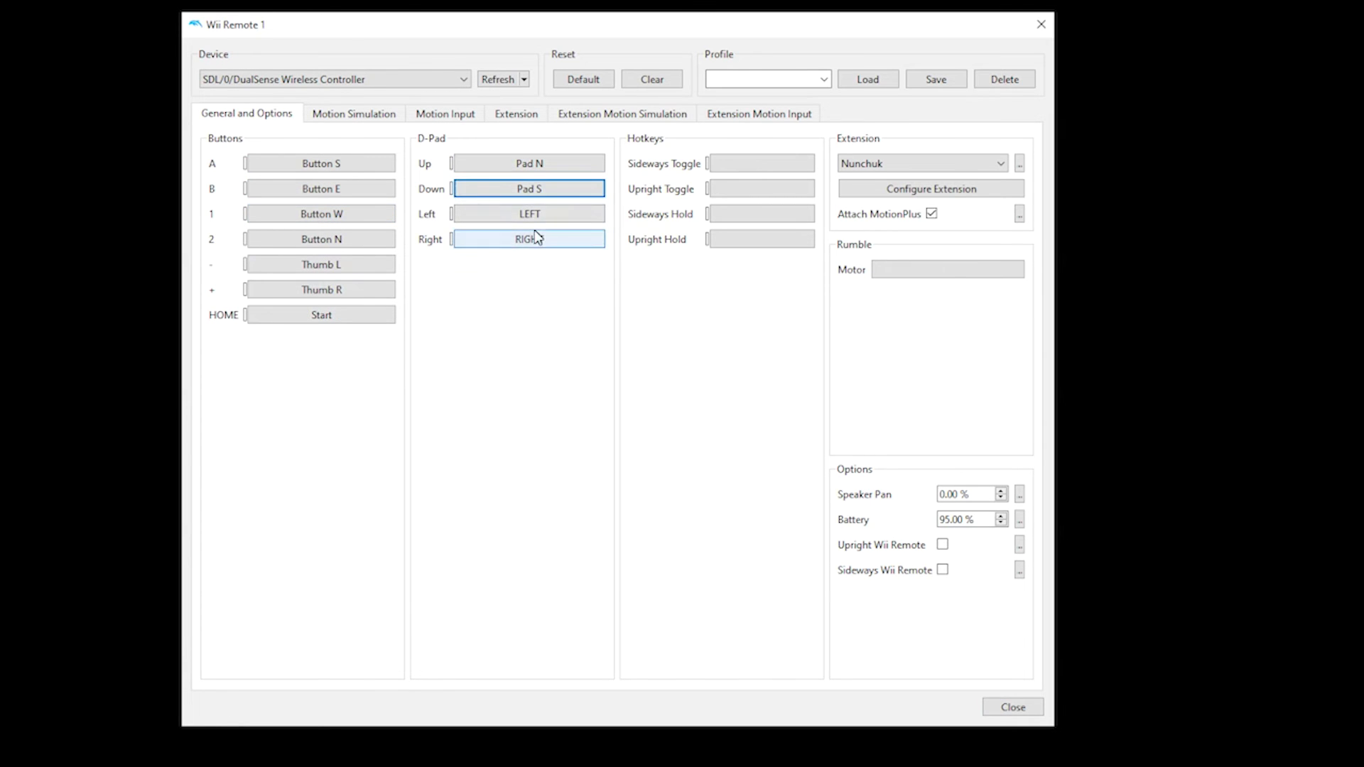
left_click(535, 216)
left_click(540, 239)
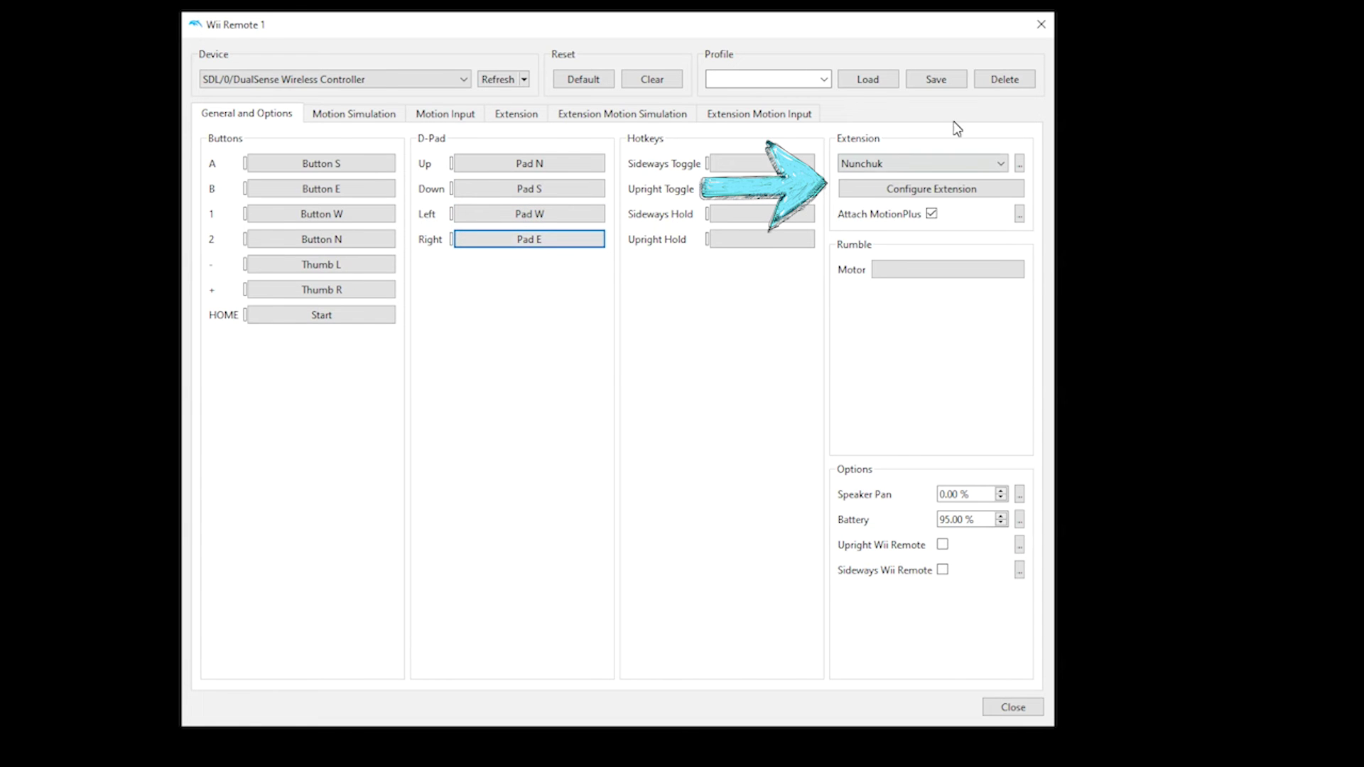
Map the Nunchuk stick on the Extension tab and launch Mario Kart: Double Dash.
left_click(441, 213)
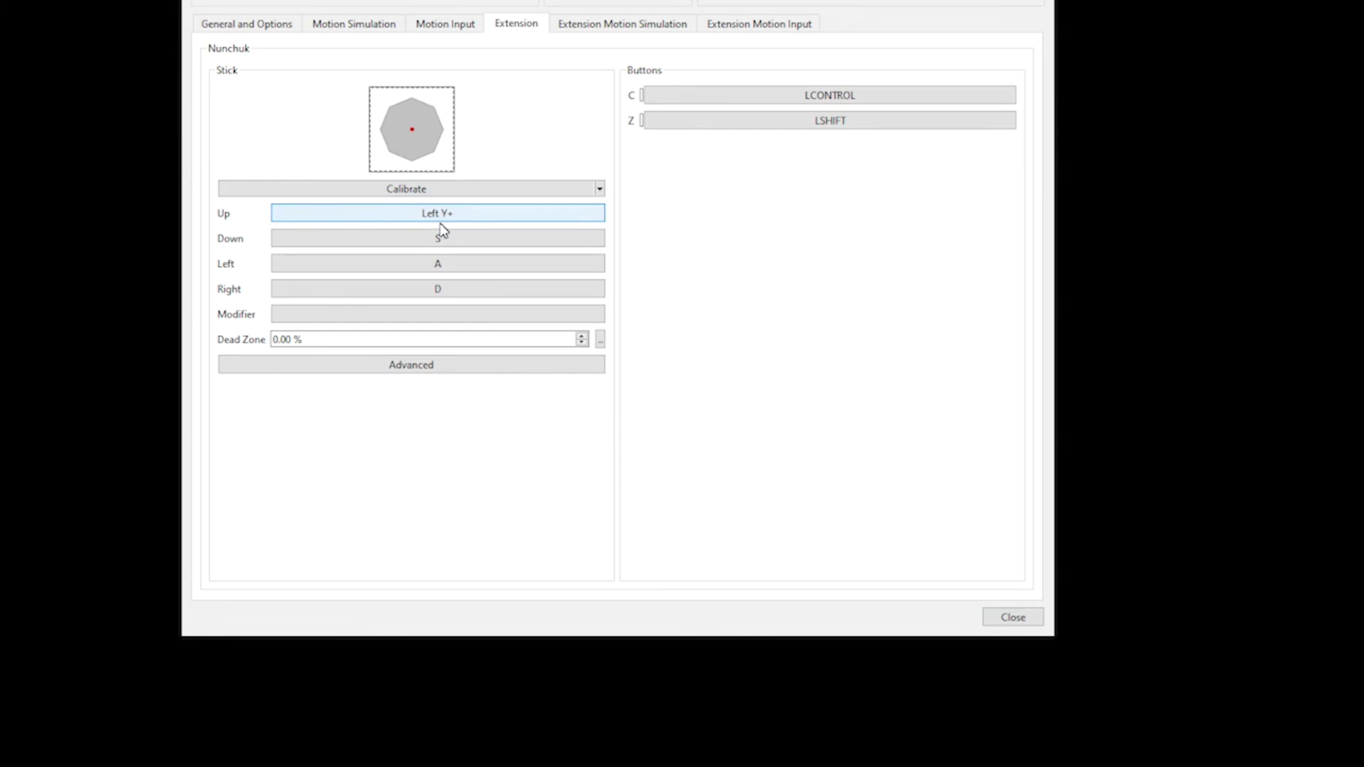
left_click(441, 235)
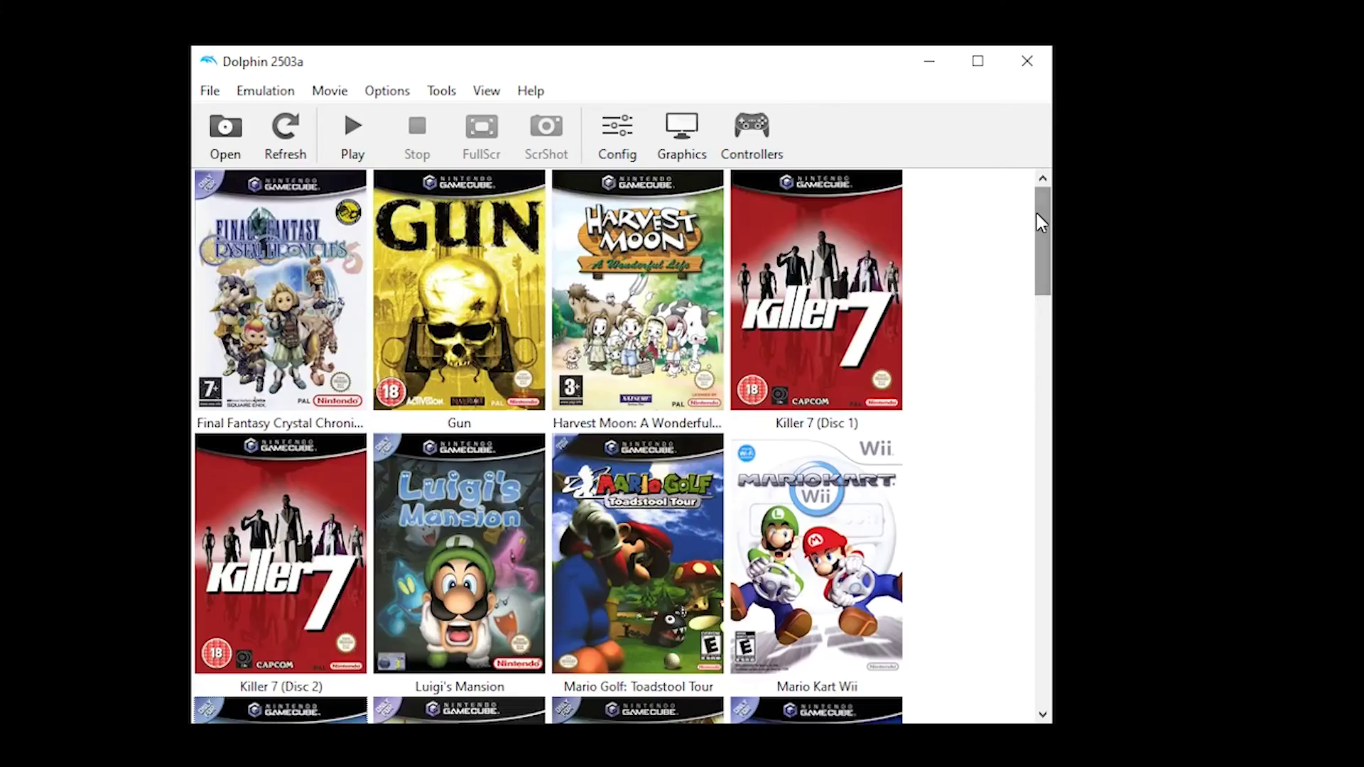
left_click_drag(1039, 221, 1038, 334)
double_click(249, 309)
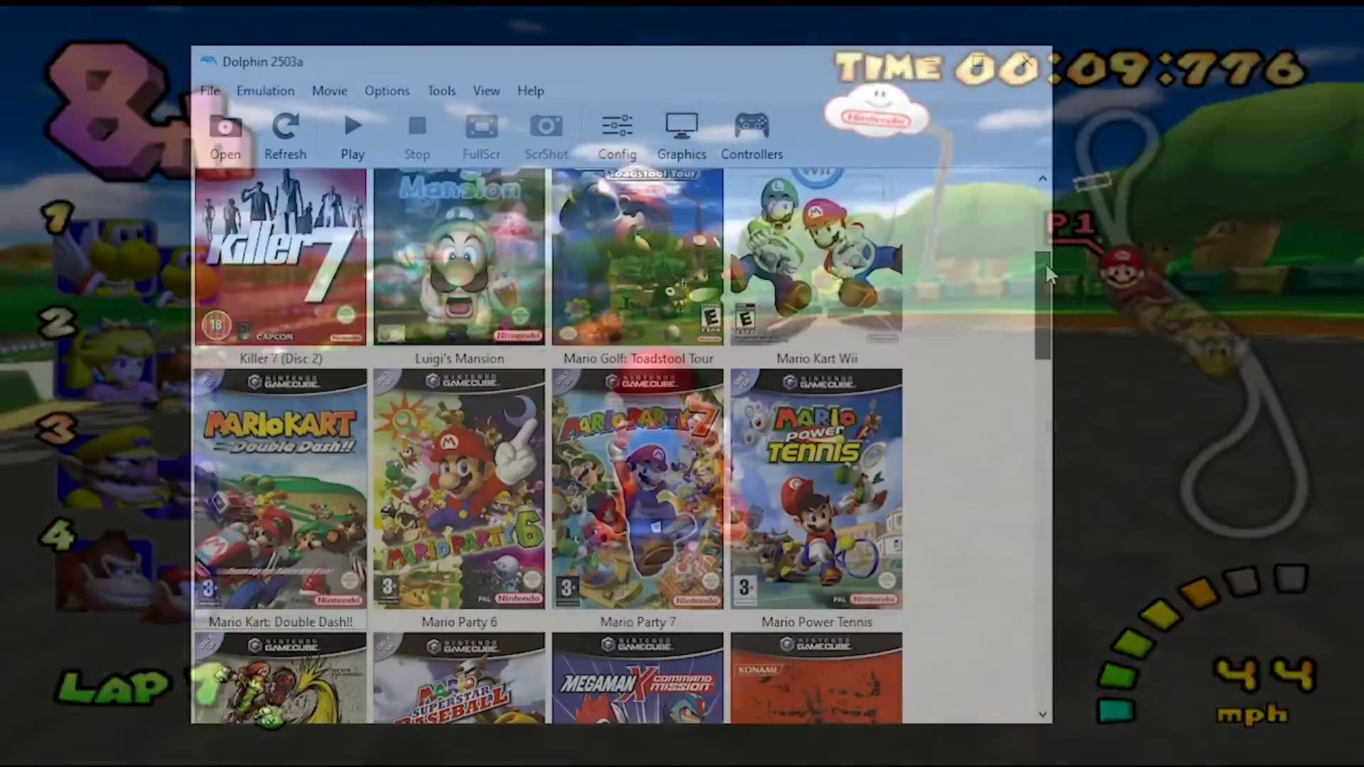
Scroll down the game list to reach Resident Evil 4: Wii Edition.
left_click_drag(1046, 267, 1043, 470)
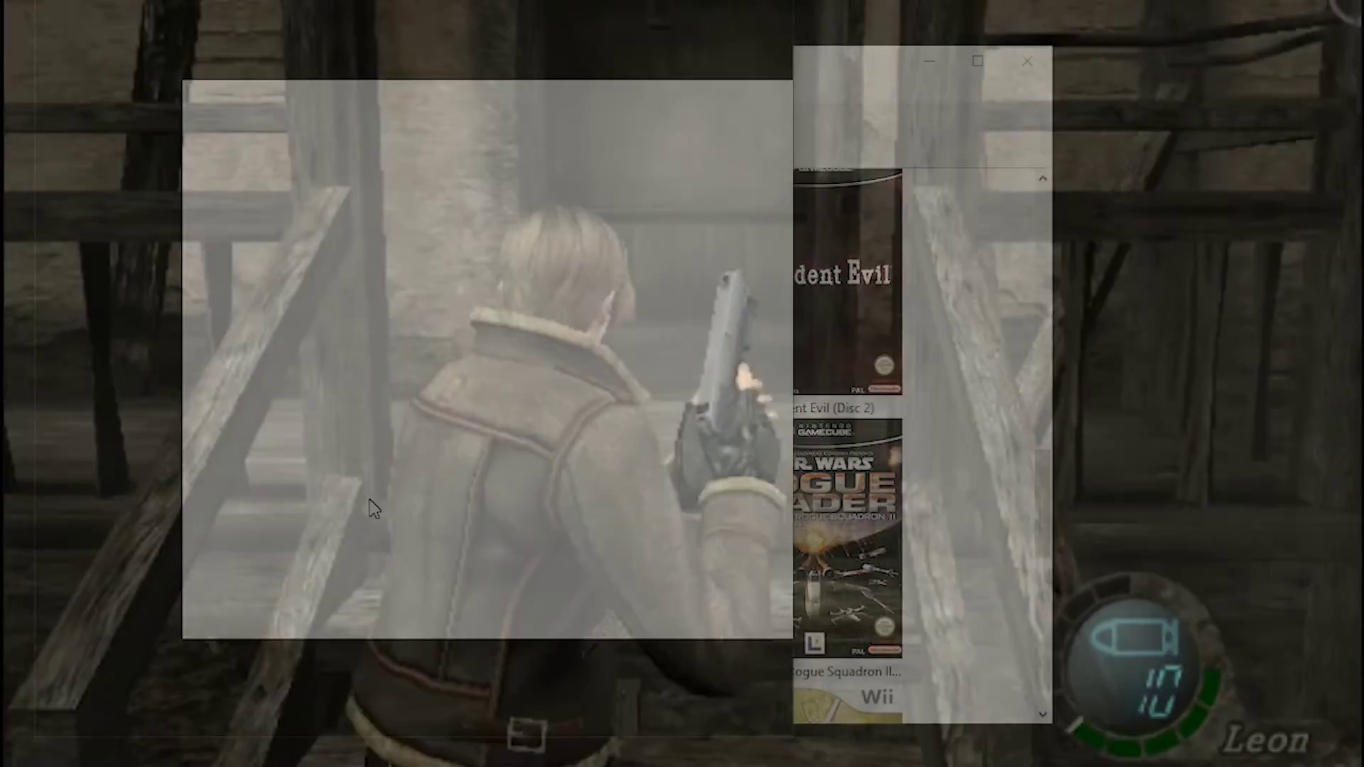